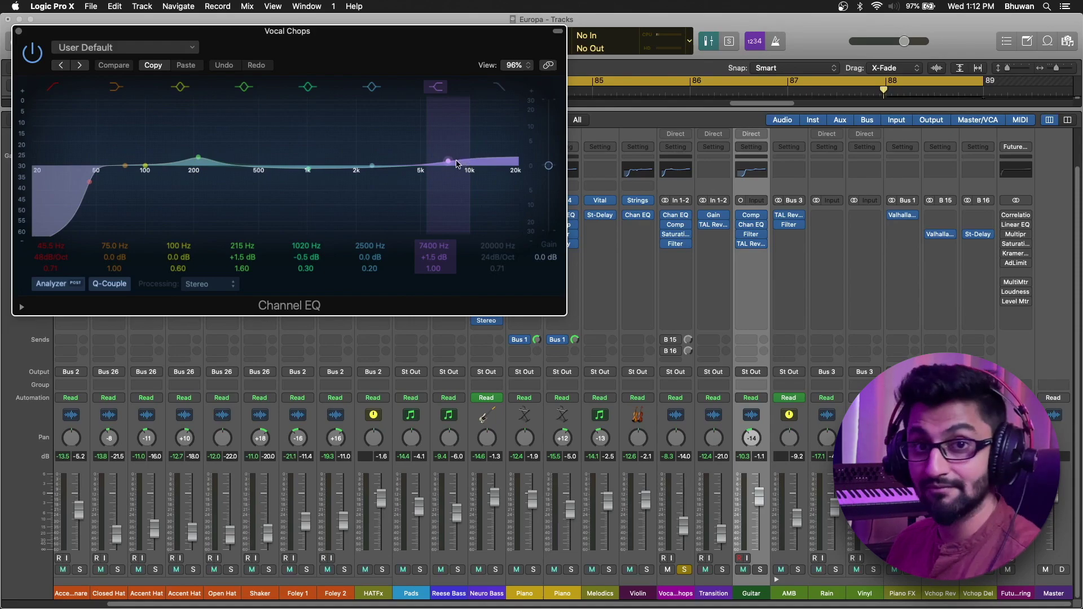
Review the Channel EQ, Compressor, Saturation Knob and Filter plug-ins on the Vocal Chops channel.
{"action": "left_click", "coordinate": [19, 31]}
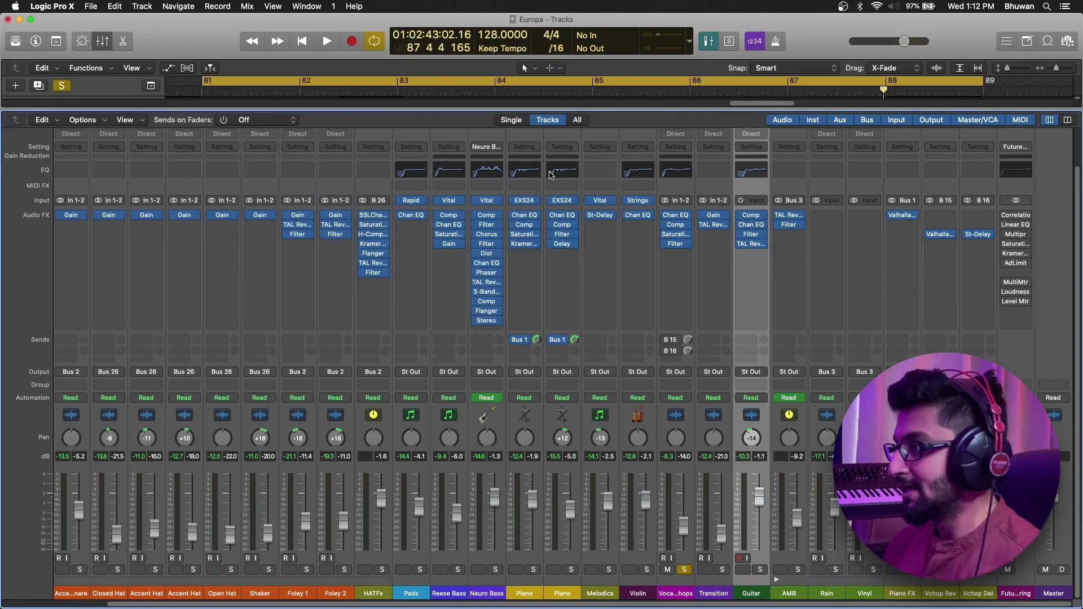
{"action": "left_click", "coordinate": [675, 225]}
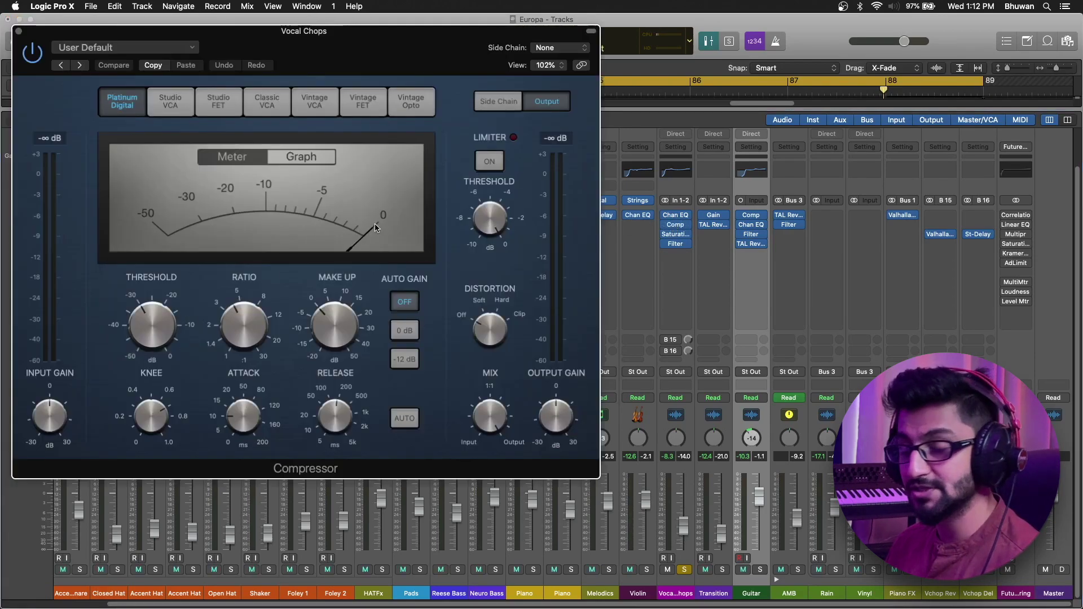
{"action": "left_click", "coordinate": [19, 31]}
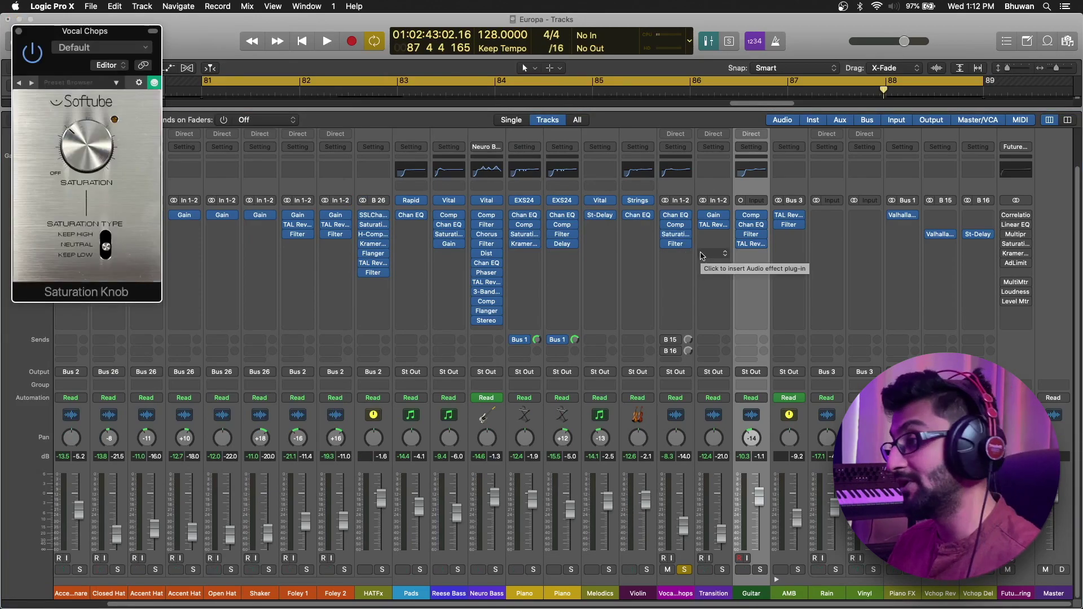
{"action": "left_click", "coordinate": [675, 244]}
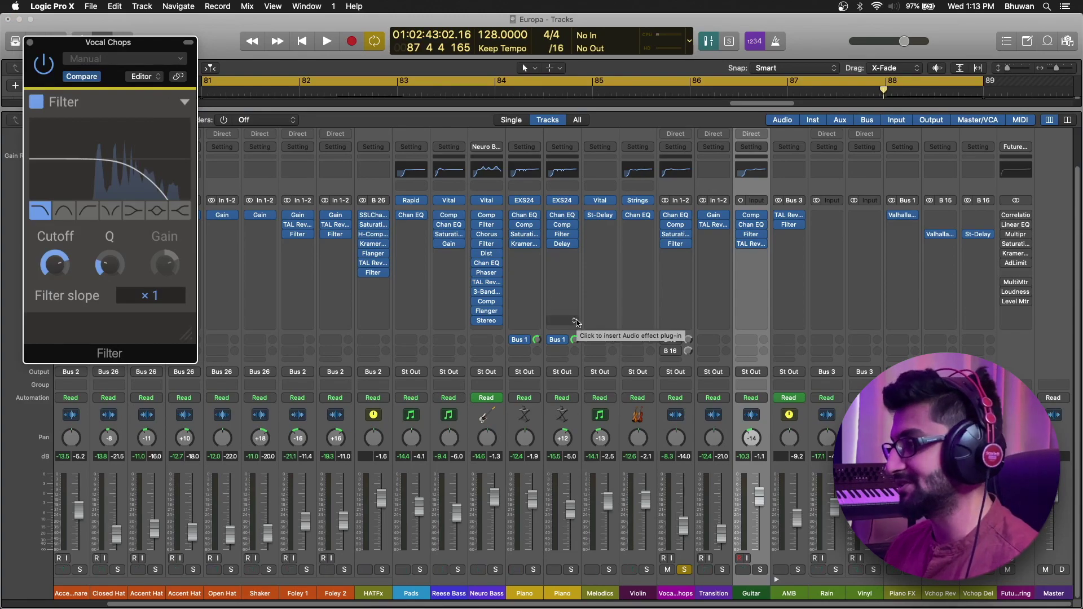
Raise the Vocal Chops channel volume to -7.2 dB during playback and close its Filter plug-in window.
{"action": "key", "text": "space"}
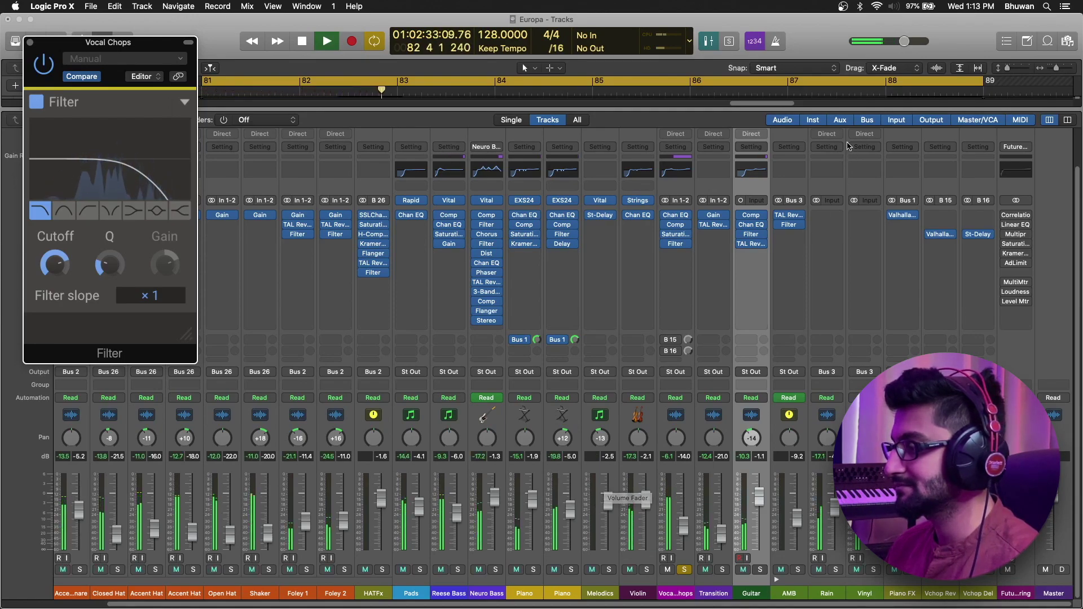
{"action": "left_click_drag", "start_coordinate": [687, 528], "coordinate": [685, 507]}
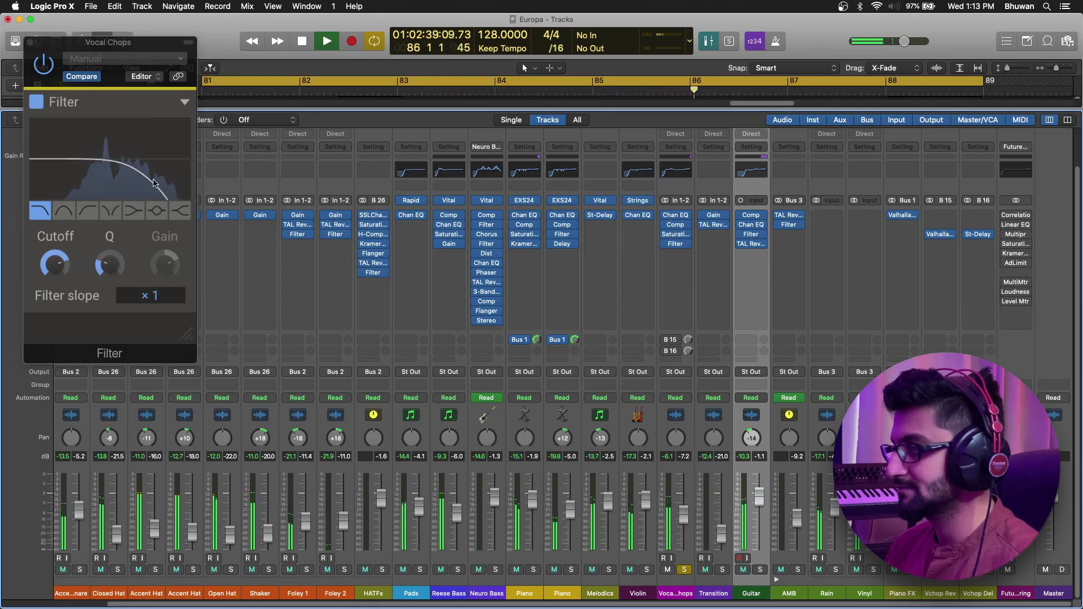
{"action": "left_click", "coordinate": [32, 44]}
{"action": "left_click", "coordinate": [31, 43]}
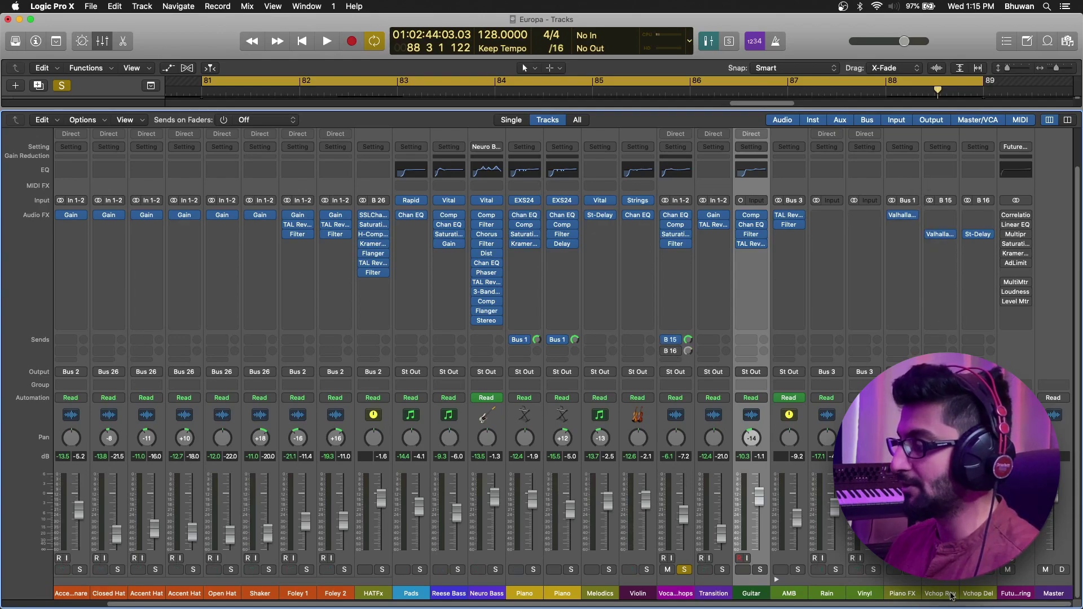
Check the ValhallaSupermassive settings on Vchop Rev and set the Vocal Chops Bus 15 send to -4.9 dB while listening.
{"action": "left_click", "coordinate": [940, 235]}
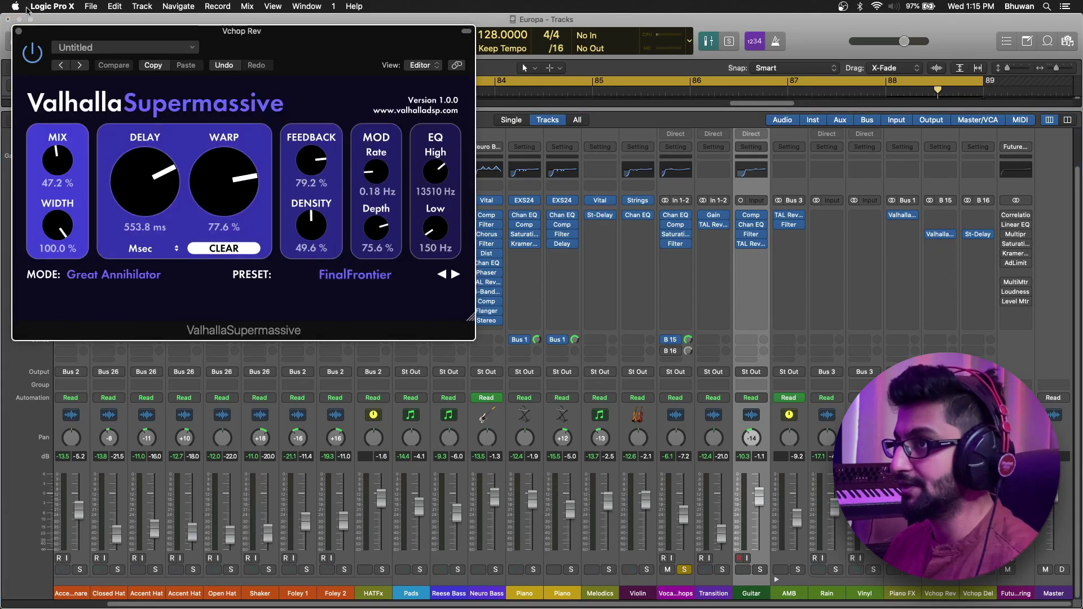
{"action": "left_click", "coordinate": [19, 31]}
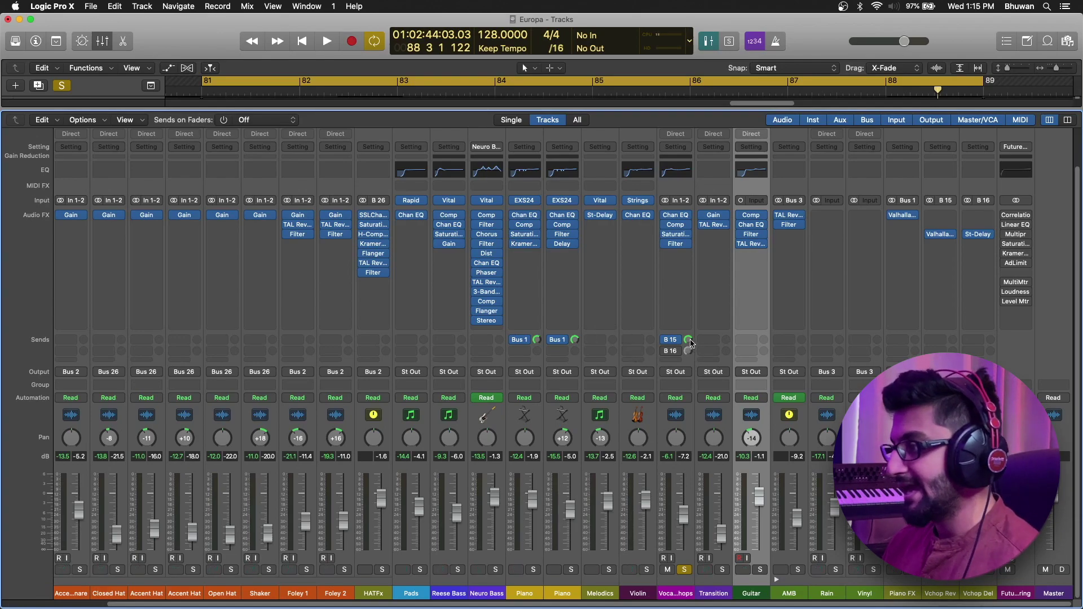
{"action": "left_click", "coordinate": [689, 340]}
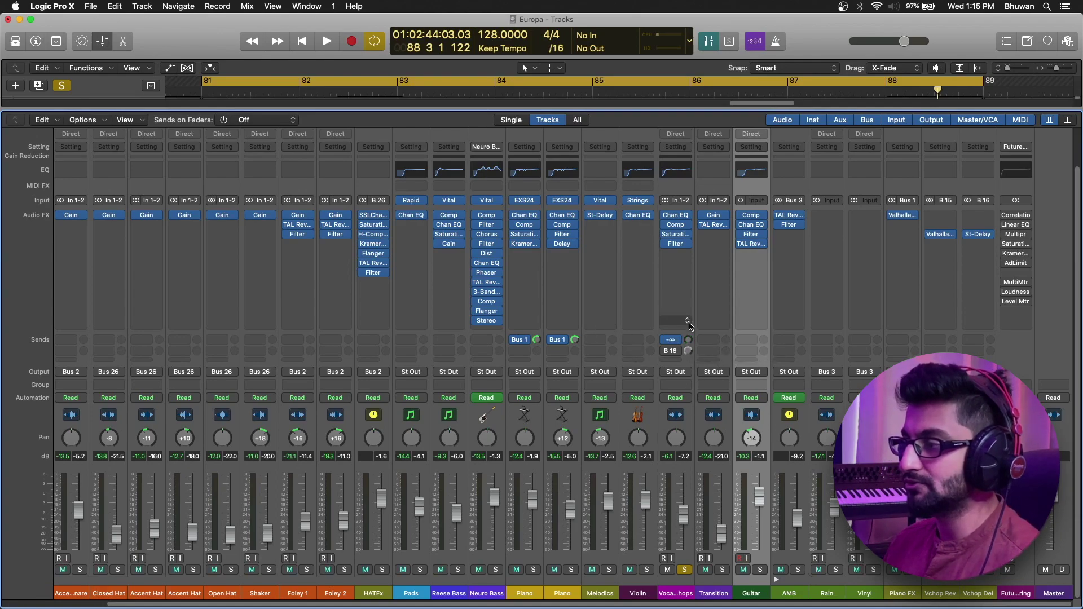
{"action": "mouse_move", "coordinate": [689, 340]}
{"action": "left_mouse_down"}
{"action": "mouse_move", "coordinate": [688, 304]}
{"action": "mouse_move", "coordinate": [689, 342]}
{"action": "left_mouse_up"}
{"action": "key", "text": "space"}
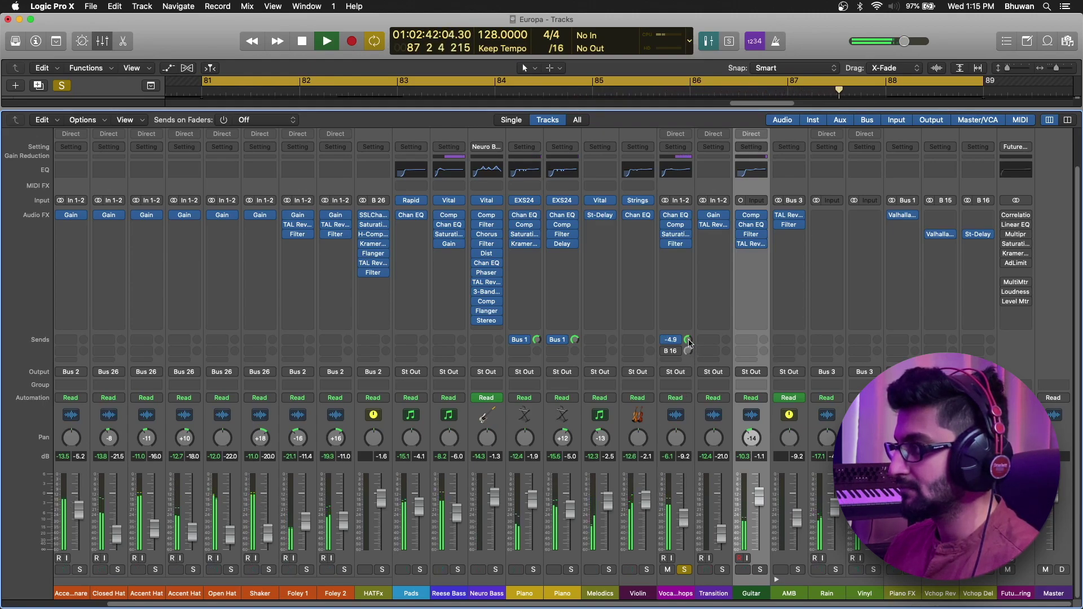
{"action": "key", "text": "space"}
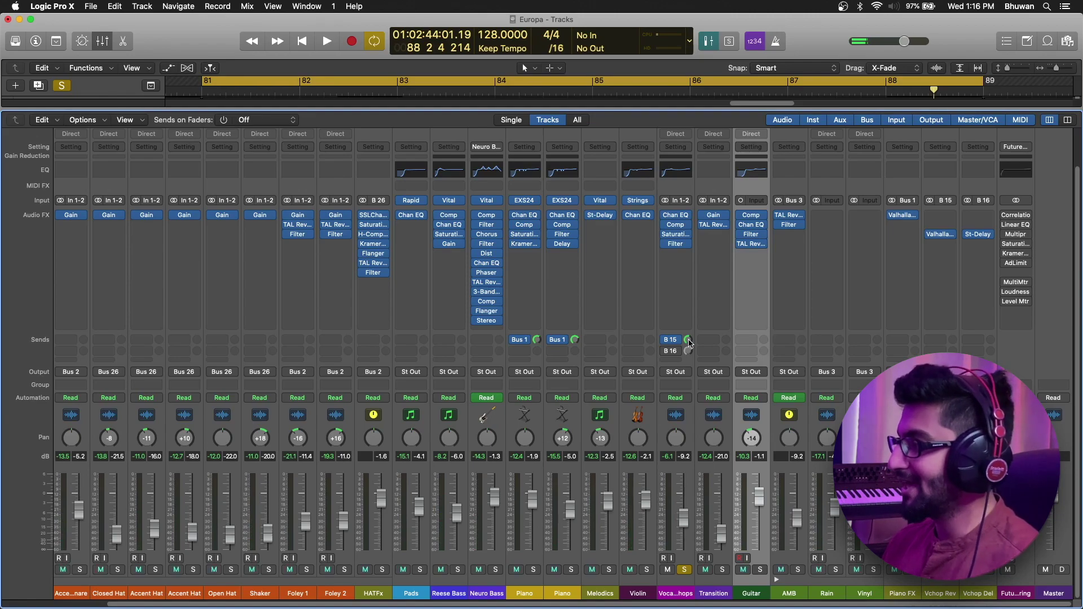
Insert a stereo Channel EQ before ValhallaSupermassive on the Vchop Rev channel.
{"action": "left_click", "coordinate": [943, 219]}
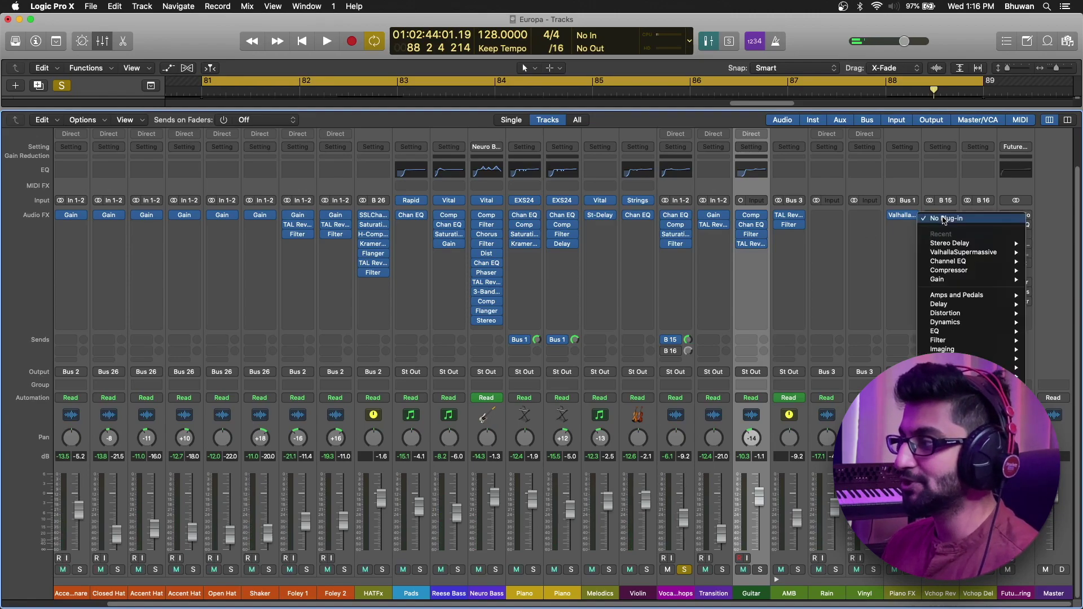
{"action": "mouse_move", "coordinate": [957, 297]}
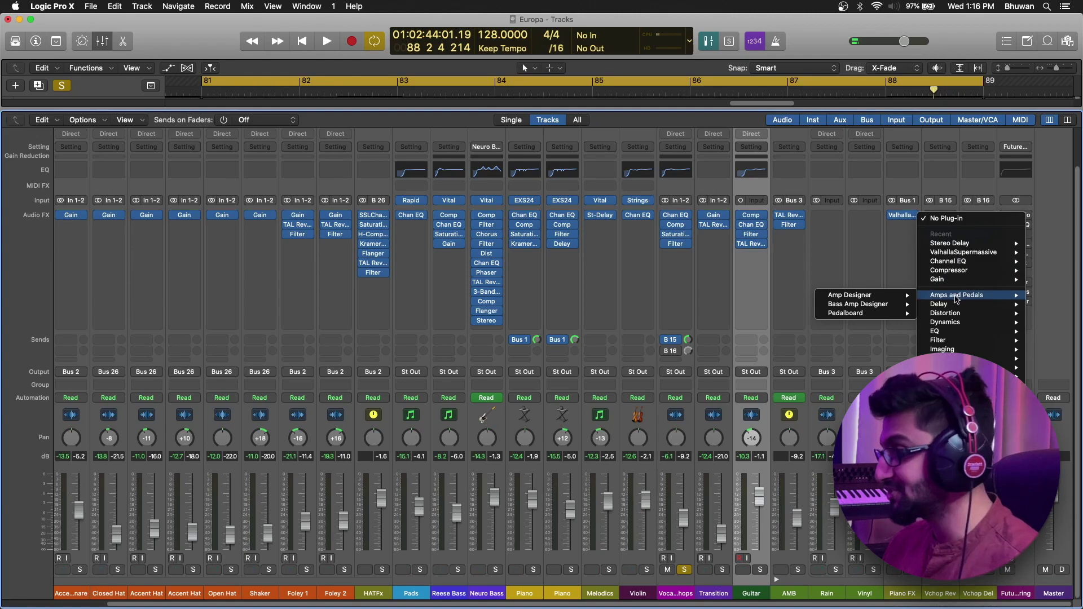
{"action": "mouse_move", "coordinate": [956, 332]}
{"action": "mouse_move", "coordinate": [901, 336]}
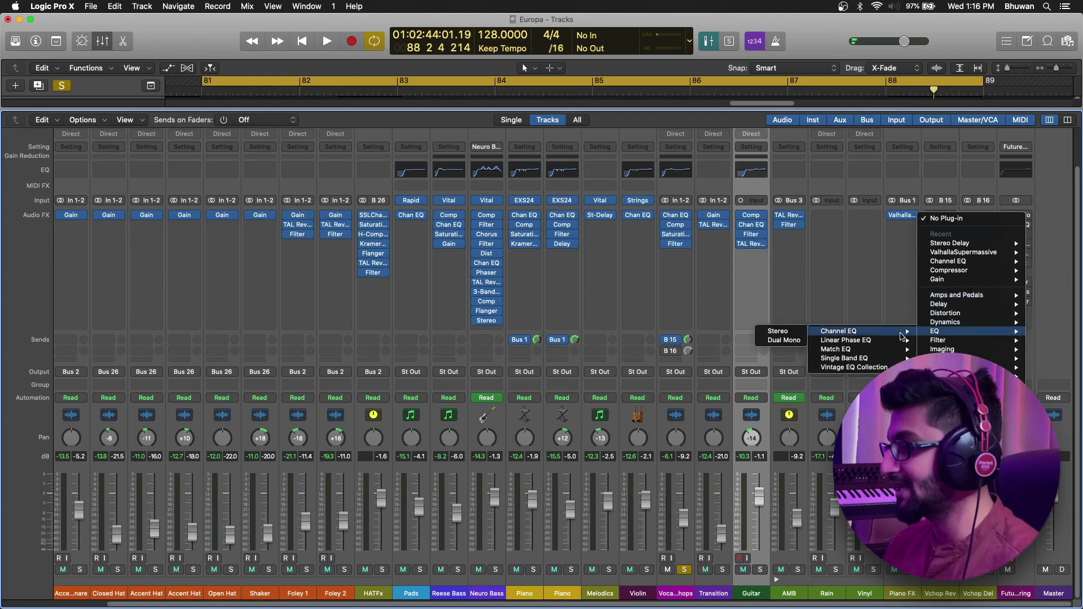
{"action": "left_click", "coordinate": [779, 331]}
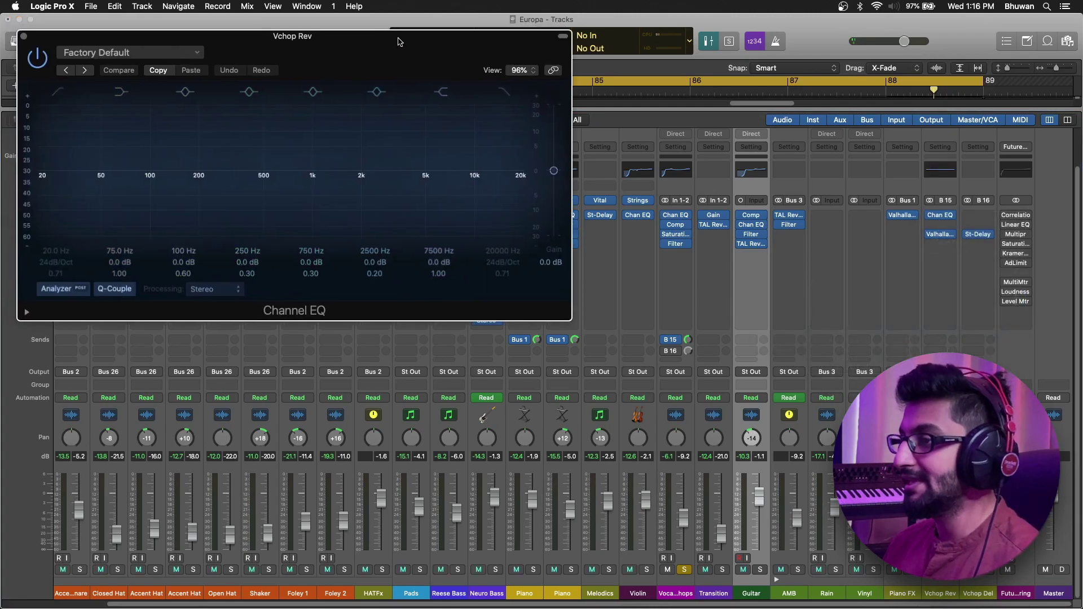
{"action": "left_click_drag", "start_coordinate": [396, 38], "coordinate": [515, 131]}
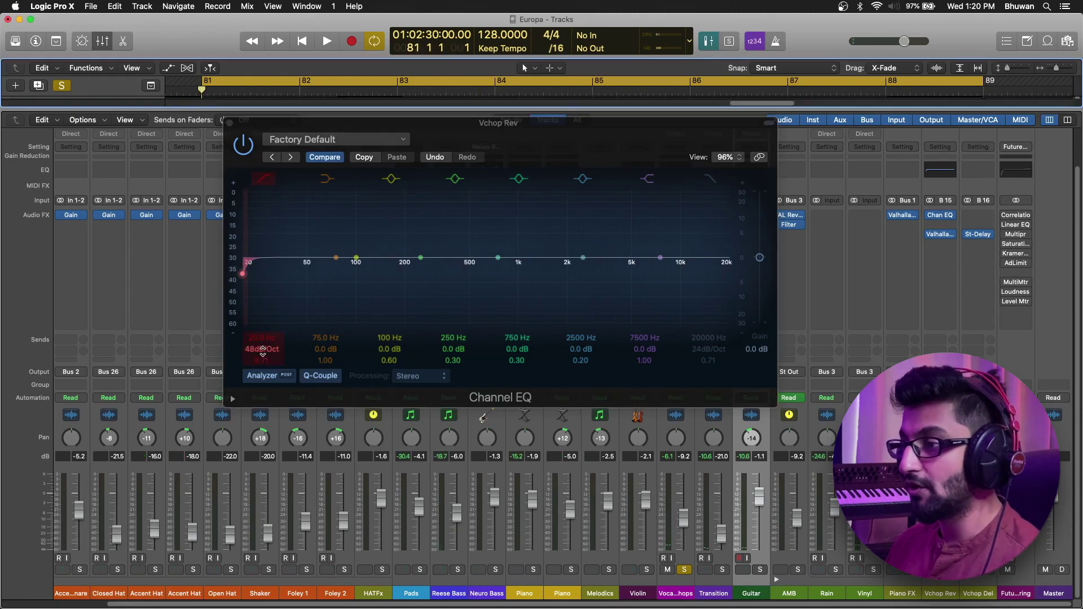
Set the 48 dB/Oct low cut of the Vchop Rev EQ to 100 Hz and audition it in playback.
{"action": "left_click_drag", "start_coordinate": [262, 351], "coordinate": [263, 330]}
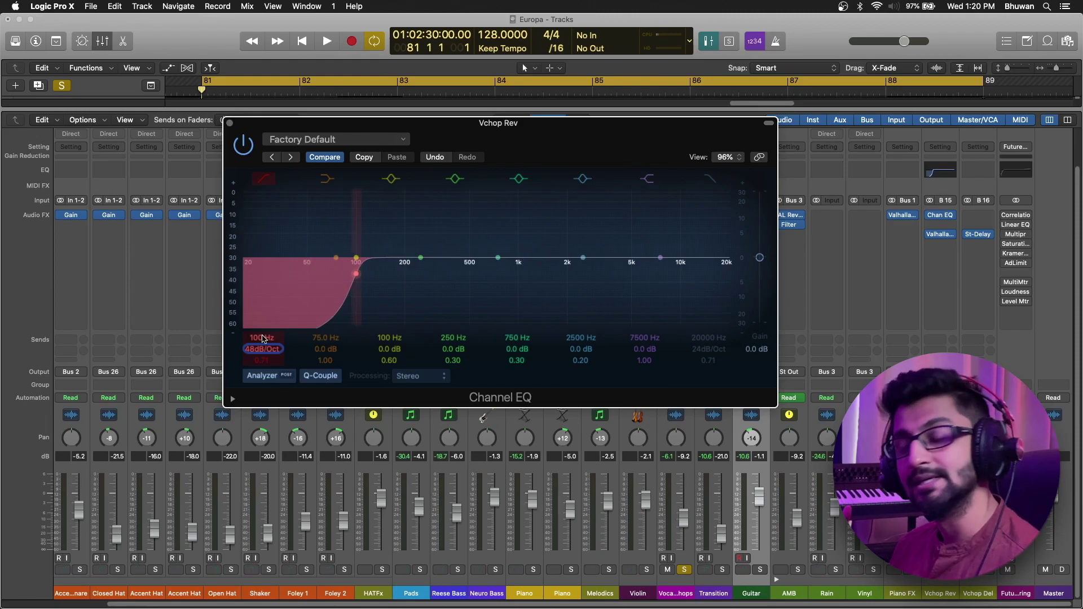
{"action": "key", "text": "space"}
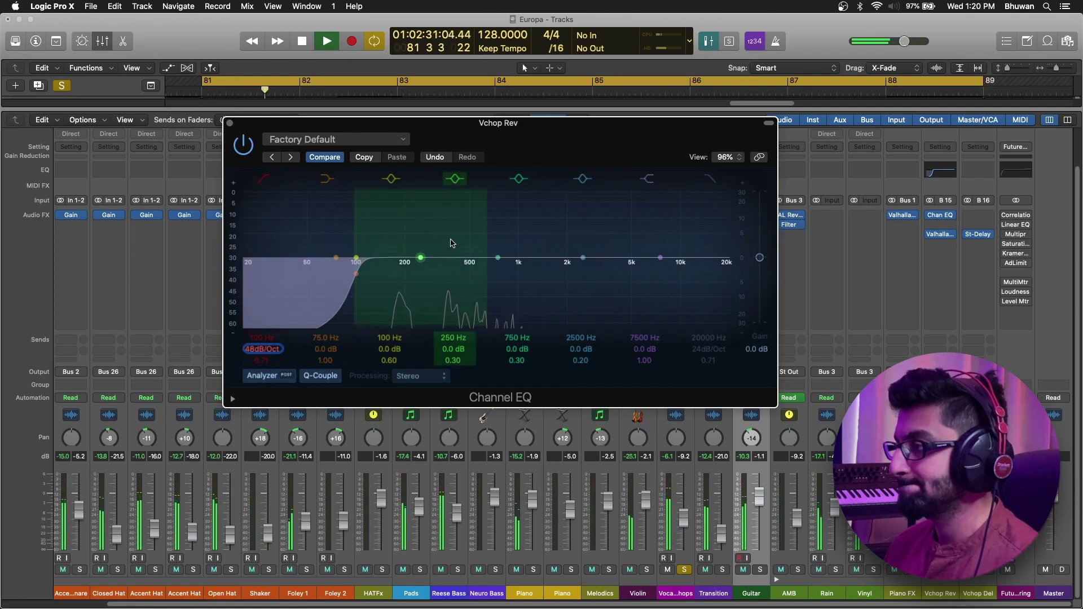
{"action": "key", "text": "space"}
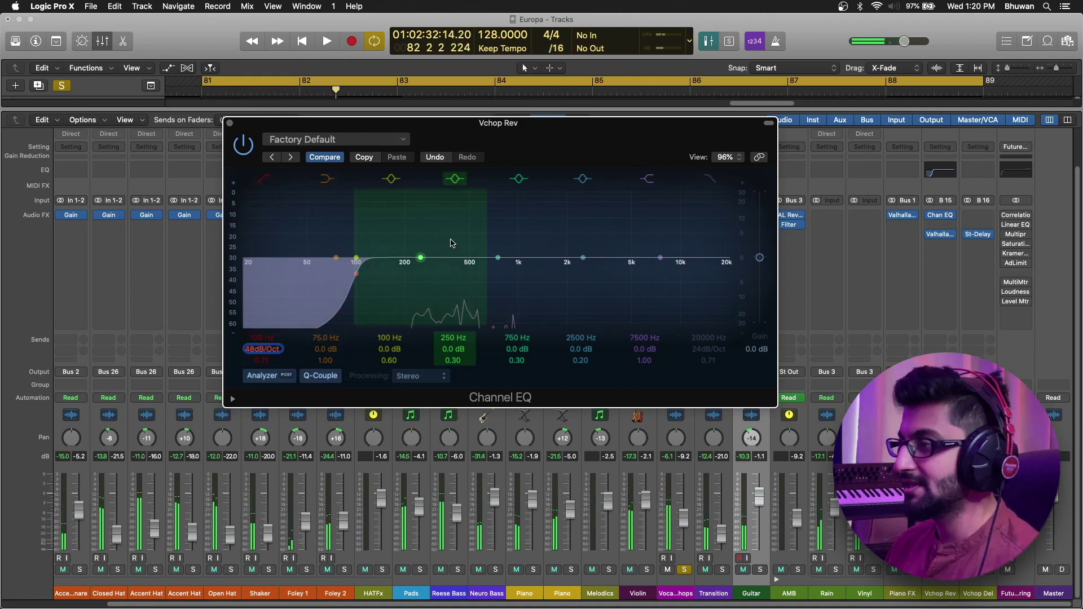
{"action": "key", "text": "Return"}
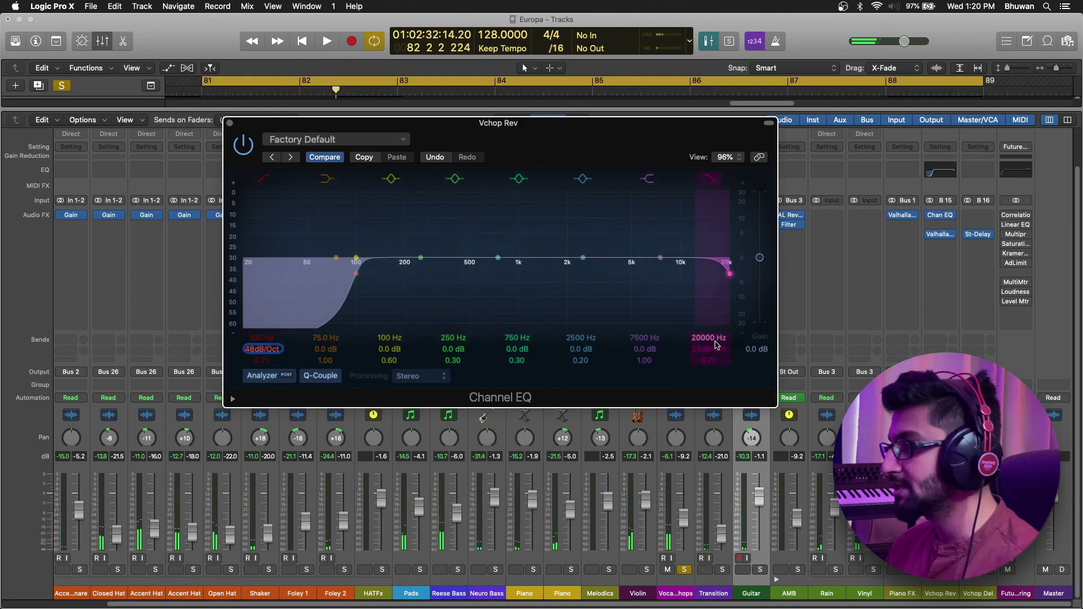
Enable a 48 dB/Oct high cut on the Vchop Rev EQ and sweep it down to 350 Hz and up to 5200 Hz during playback.
{"action": "left_click", "coordinate": [711, 177]}
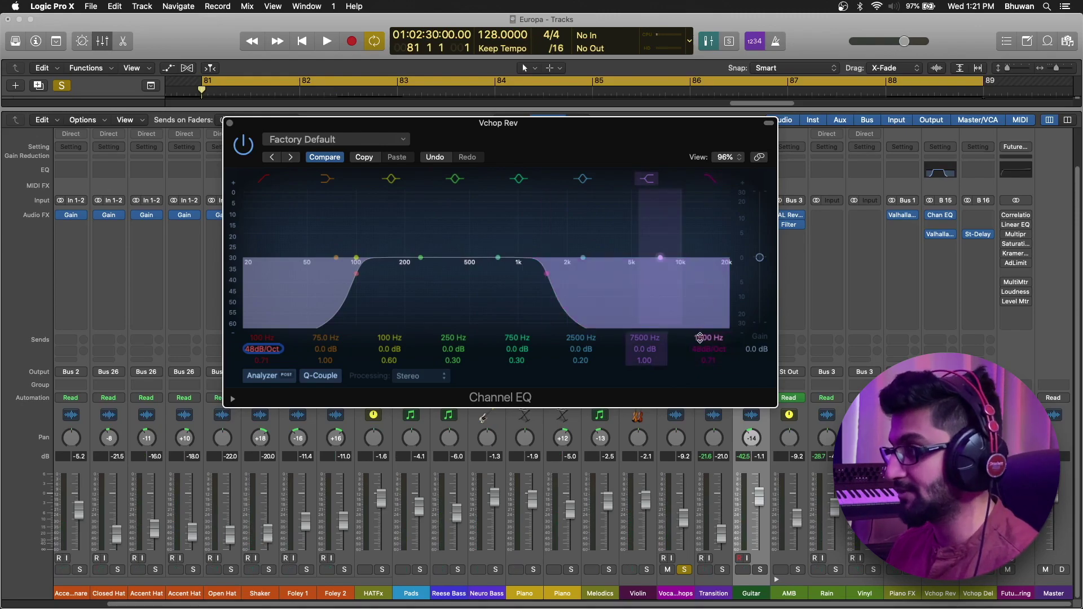
{"action": "key", "text": "space"}
{"action": "left_click_drag", "start_coordinate": [700, 337], "coordinate": [699, 373]}
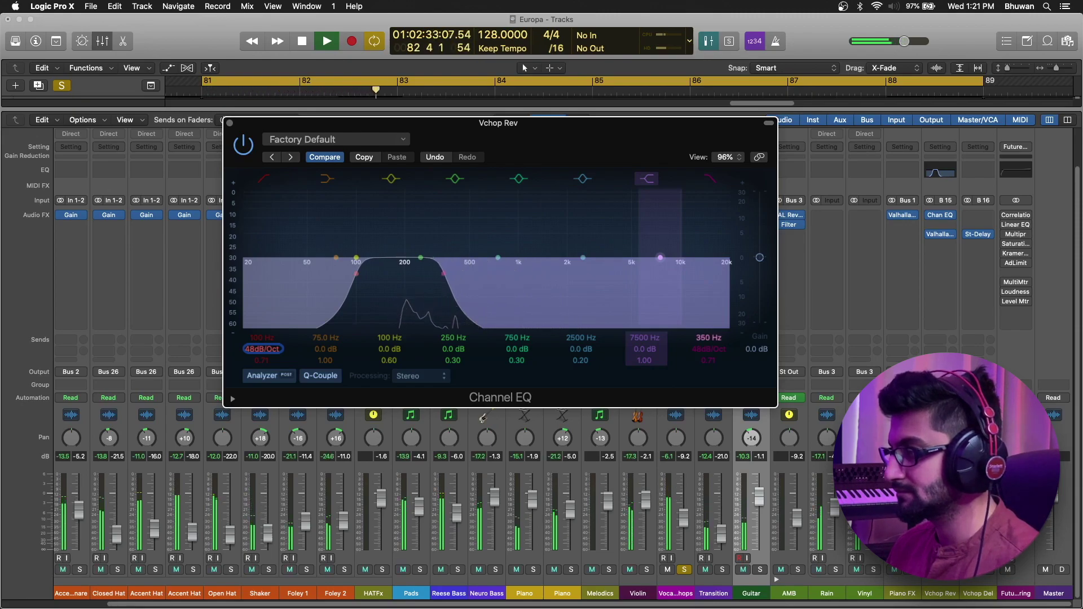
{"action": "mouse_move", "coordinate": [709, 337]}
{"action": "left_mouse_down"}
{"action": "mouse_move", "coordinate": [709, 265]}
{"action": "mouse_move", "coordinate": [707, 346]}
{"action": "mouse_move", "coordinate": [709, 318]}
{"action": "left_mouse_up"}
{"action": "key", "text": "space"}
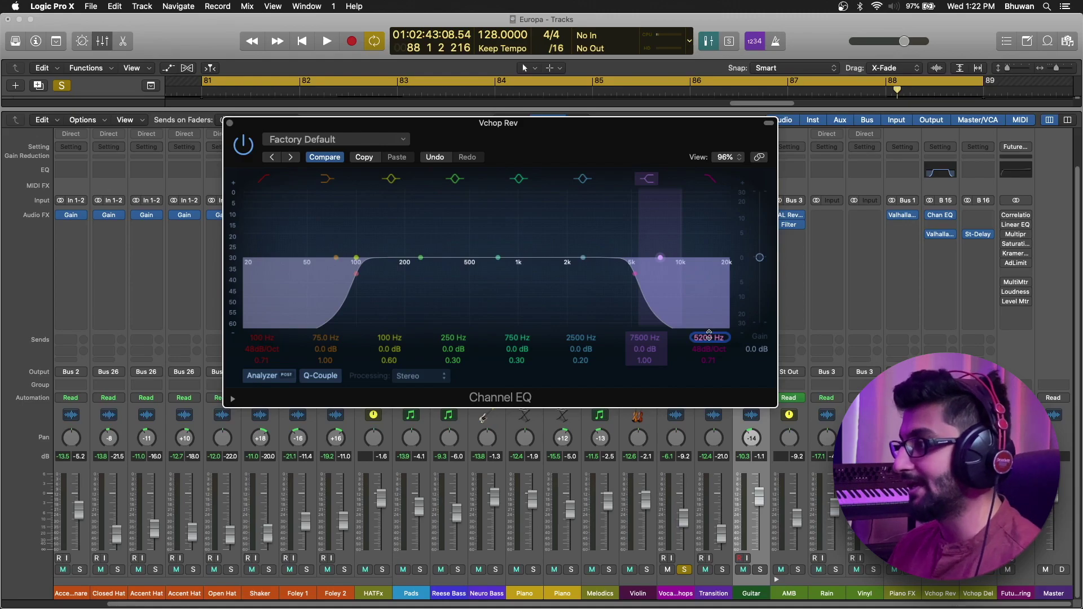
Lower the high cut frequency of the Vchop Rev EQ to 1960 Hz while listening.
{"action": "mouse_move", "coordinate": [709, 333]}
{"action": "left_mouse_down"}
{"action": "mouse_move", "coordinate": [709, 361]}
{"action": "mouse_move", "coordinate": [709, 321]}
{"action": "mouse_move", "coordinate": [710, 339]}
{"action": "left_mouse_up"}
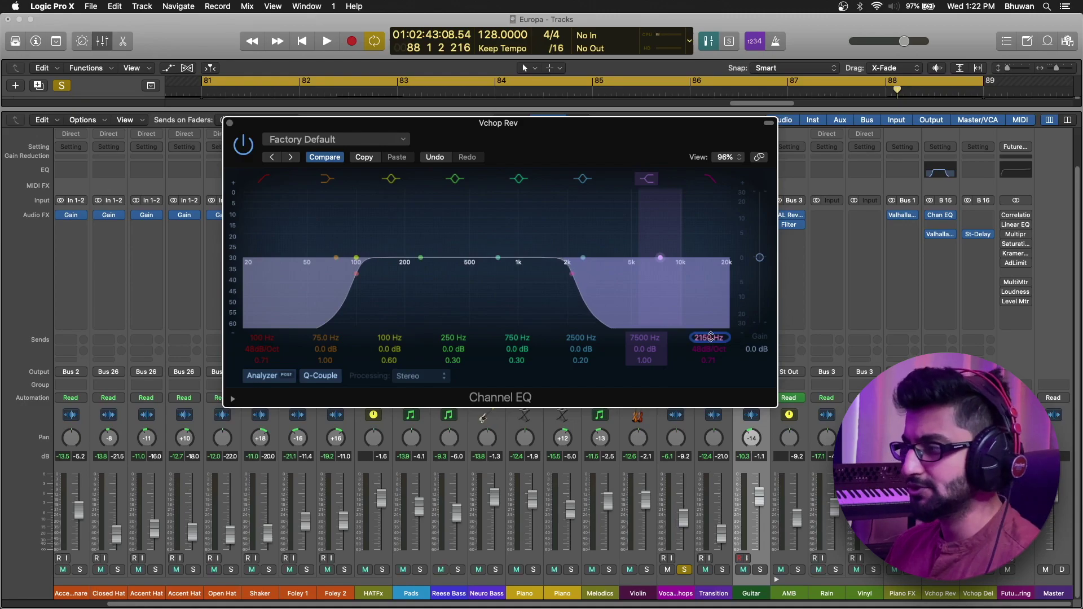
{"action": "key", "text": "space"}
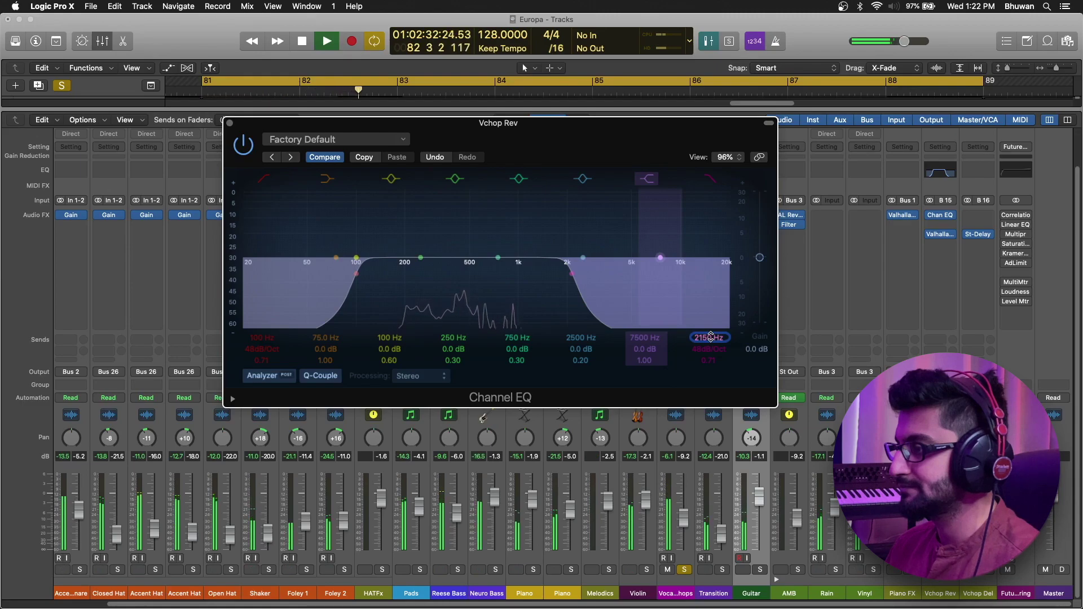
{"action": "left_click_drag", "start_coordinate": [711, 337], "coordinate": [711, 339]}
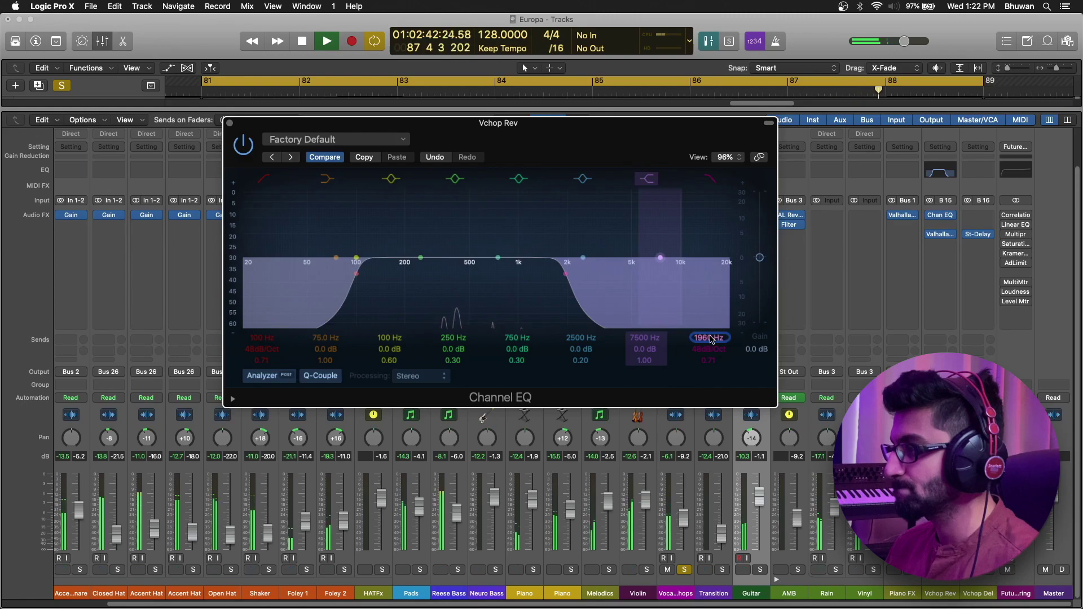
{"action": "key", "text": "space"}
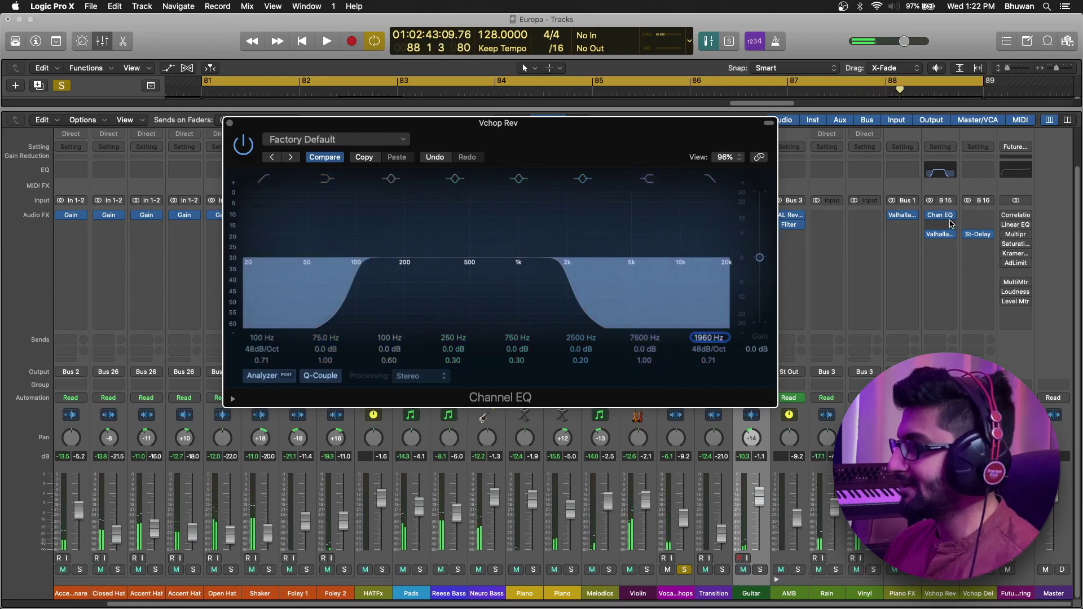
Move the Channel EQ below ValhallaSupermassive on Vchop Rev and set its high cut to about 2100 Hz during playback.
{"action": "left_click_drag", "start_coordinate": [940, 216], "coordinate": [944, 252]}
{"action": "key", "text": "v"}
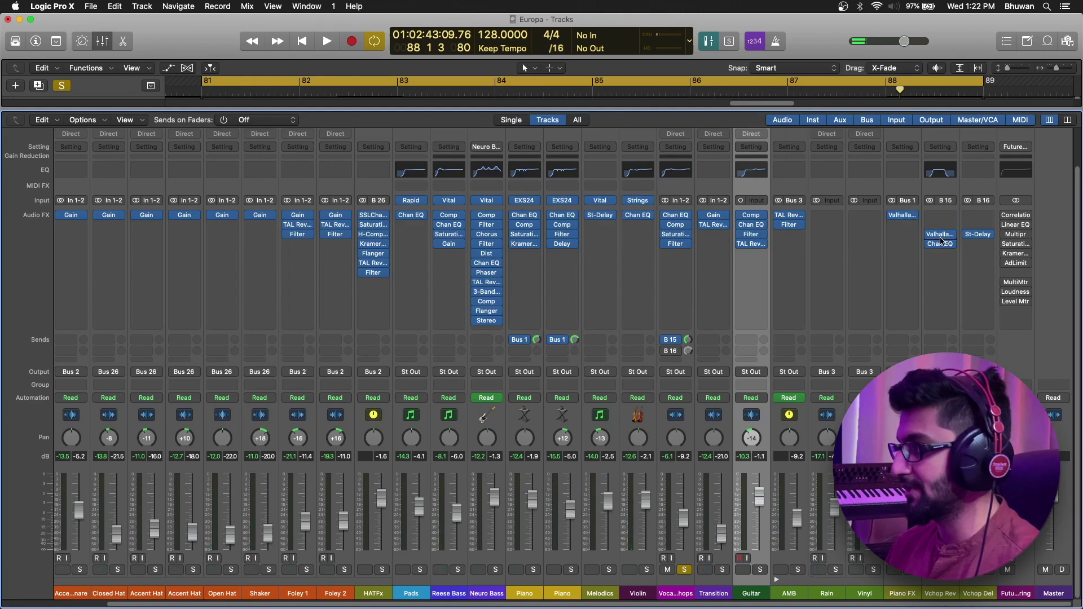
{"action": "left_click", "coordinate": [941, 246]}
{"action": "key", "text": "space"}
{"action": "left_click_drag", "start_coordinate": [379, 32], "coordinate": [503, 163]}
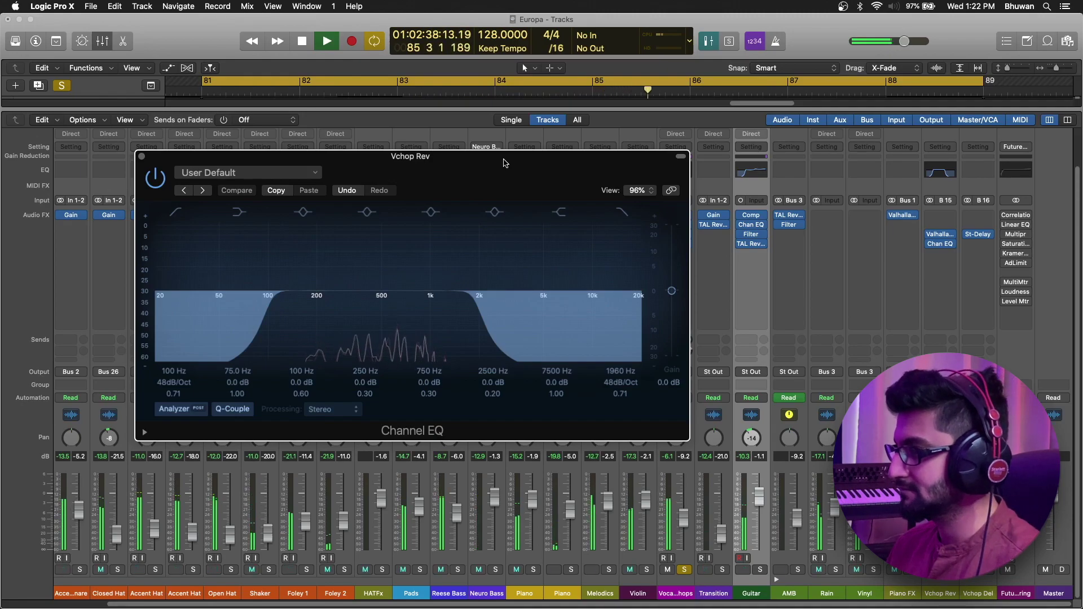
{"action": "left_click_drag", "start_coordinate": [622, 372], "coordinate": [641, 396]}
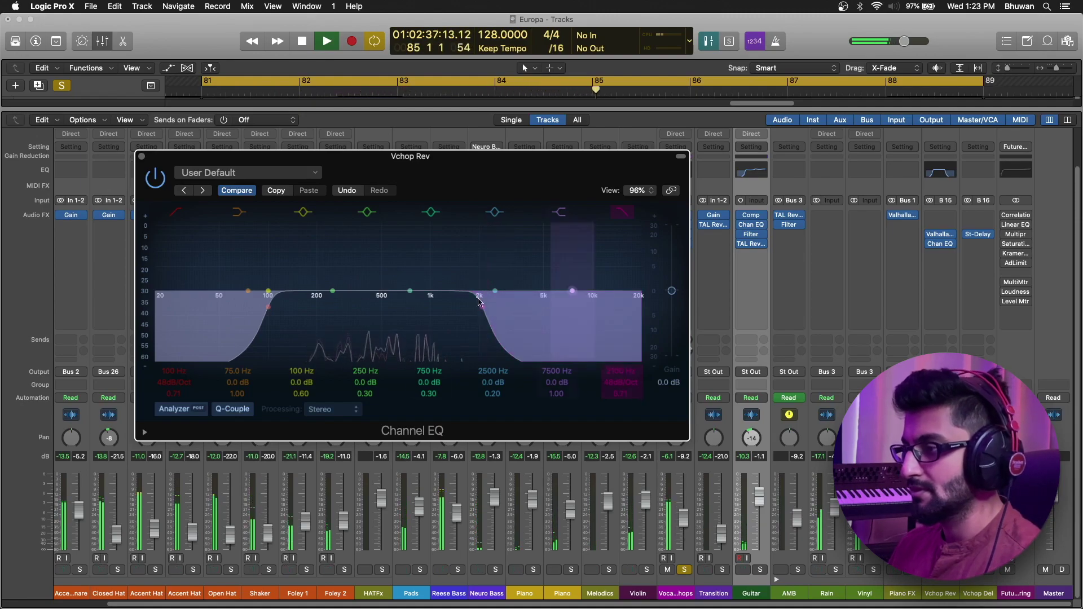
{"action": "key", "text": "space"}
{"action": "left_click", "coordinate": [142, 157]}
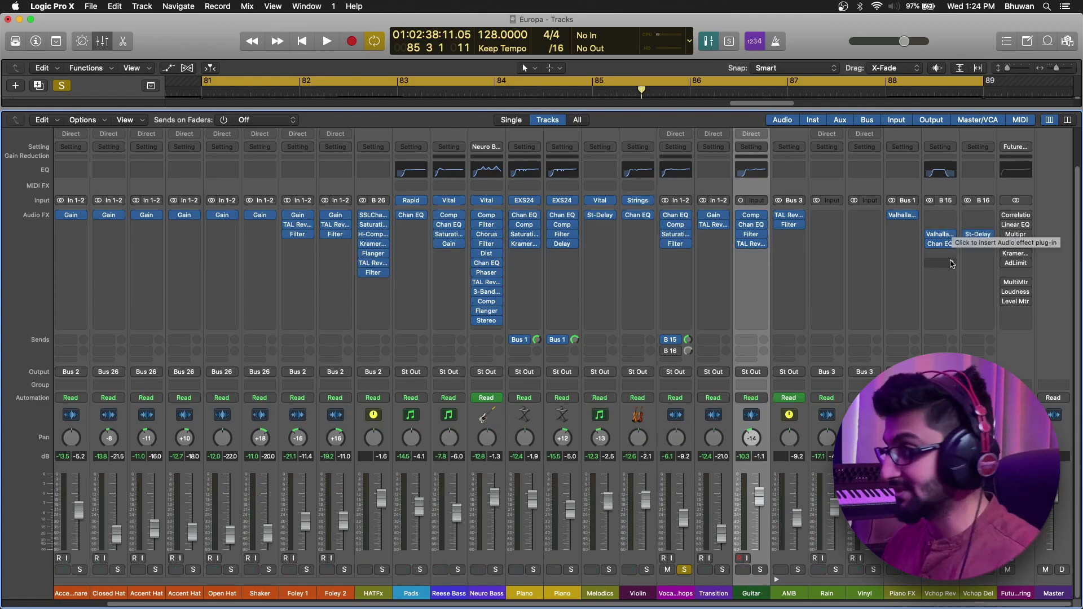
Insert a Compressor after the Channel EQ on Vchop Rev, using the Studio FET model and the Meter display.
{"action": "left_click", "coordinate": [949, 255]}
{"action": "mouse_move", "coordinate": [970, 361]}
{"action": "mouse_move", "coordinate": [863, 369]}
{"action": "left_click", "coordinate": [795, 369]}
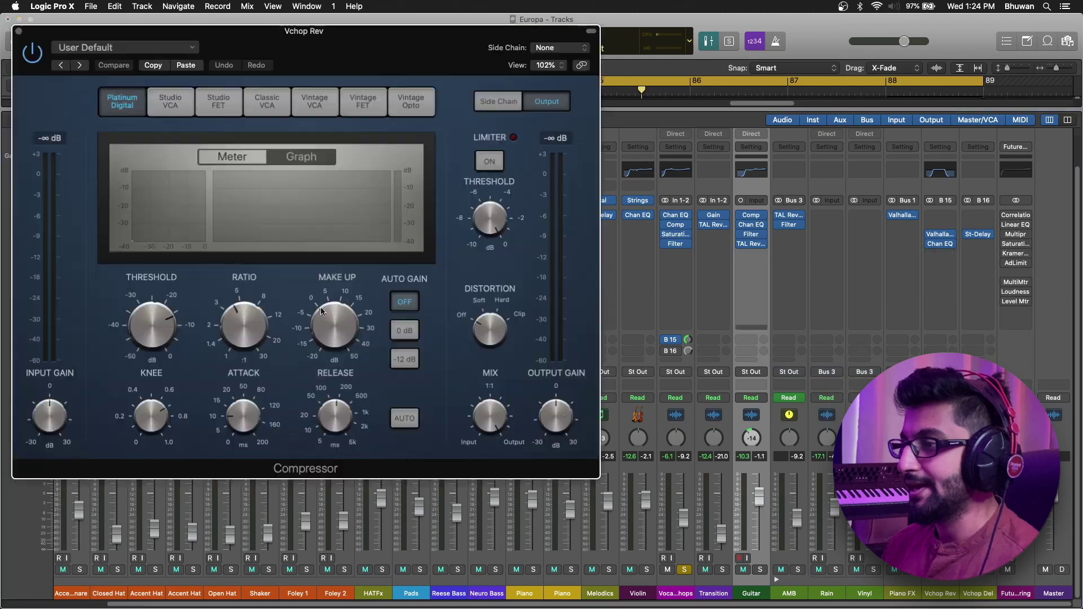
{"action": "left_click", "coordinate": [237, 109]}
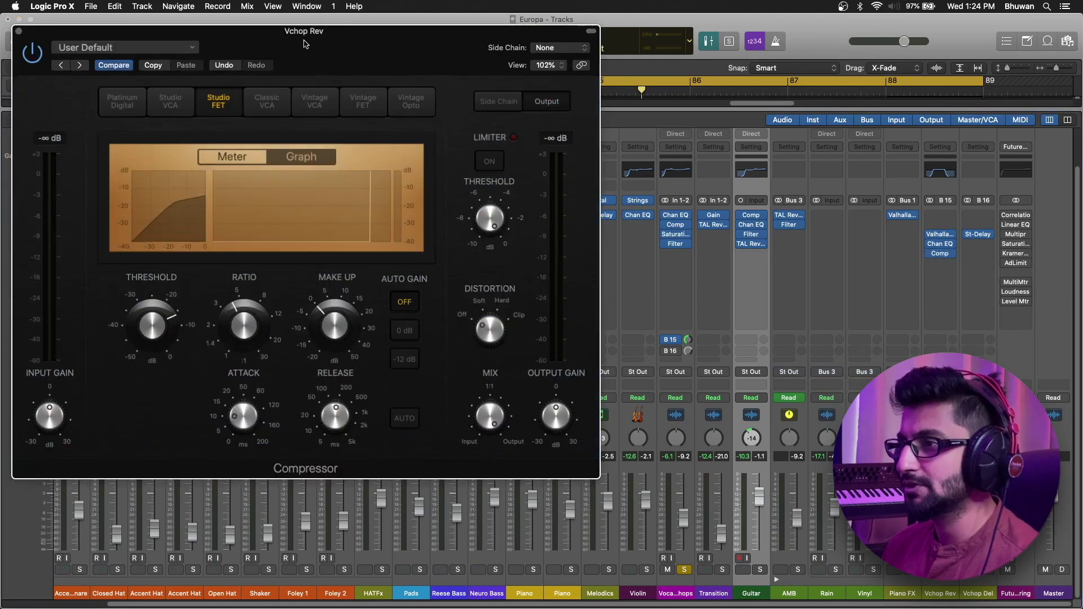
{"action": "left_click_drag", "start_coordinate": [306, 44], "coordinate": [410, 38]}
{"action": "left_click", "coordinate": [334, 151]}
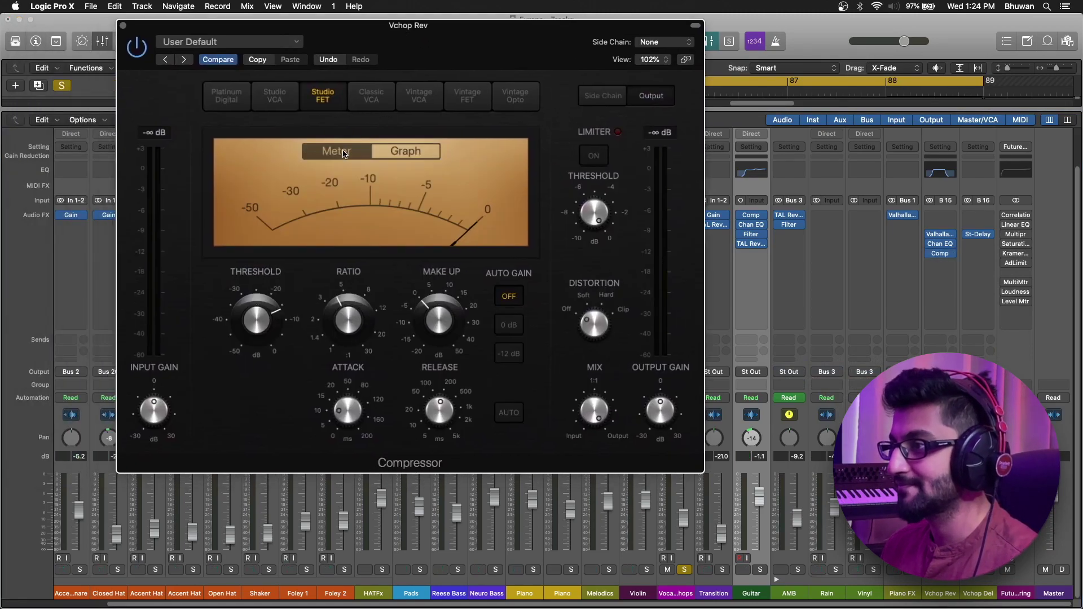
Lower the threshold of the Vchop Rev Compressor to -30 dB during playback and close the plug-in.
{"action": "key", "text": "space"}
{"action": "left_click_drag", "start_coordinate": [305, 331], "coordinate": [272, 336]}
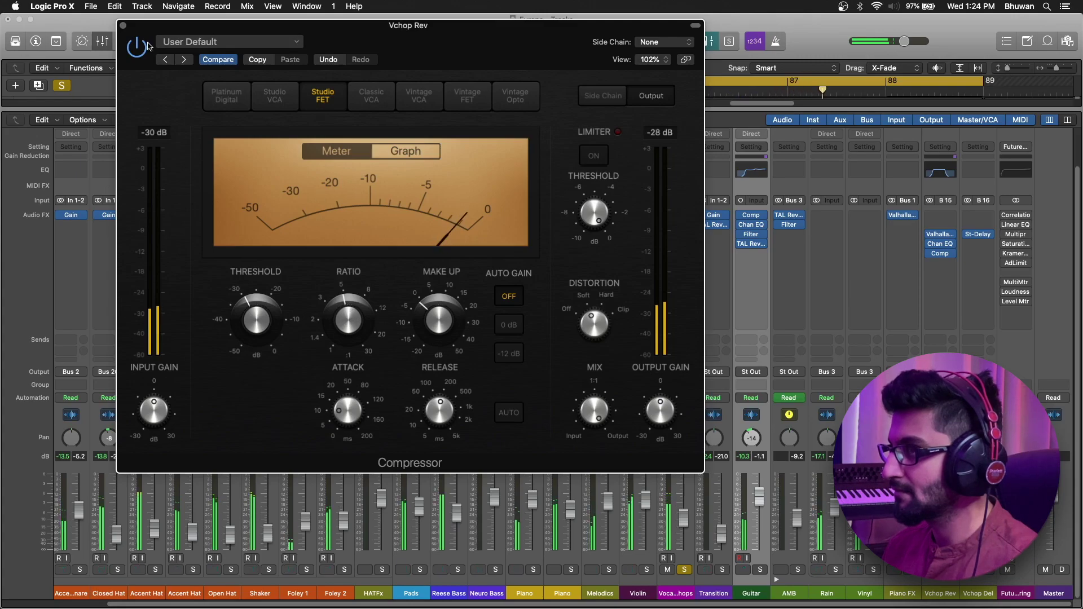
{"action": "left_click", "coordinate": [123, 26]}
Lower the high cut of the Channel EQ on Vchop Rev to 1620 Hz while listening, close it and stop playback.
{"action": "mouse_move", "coordinate": [933, 247]}
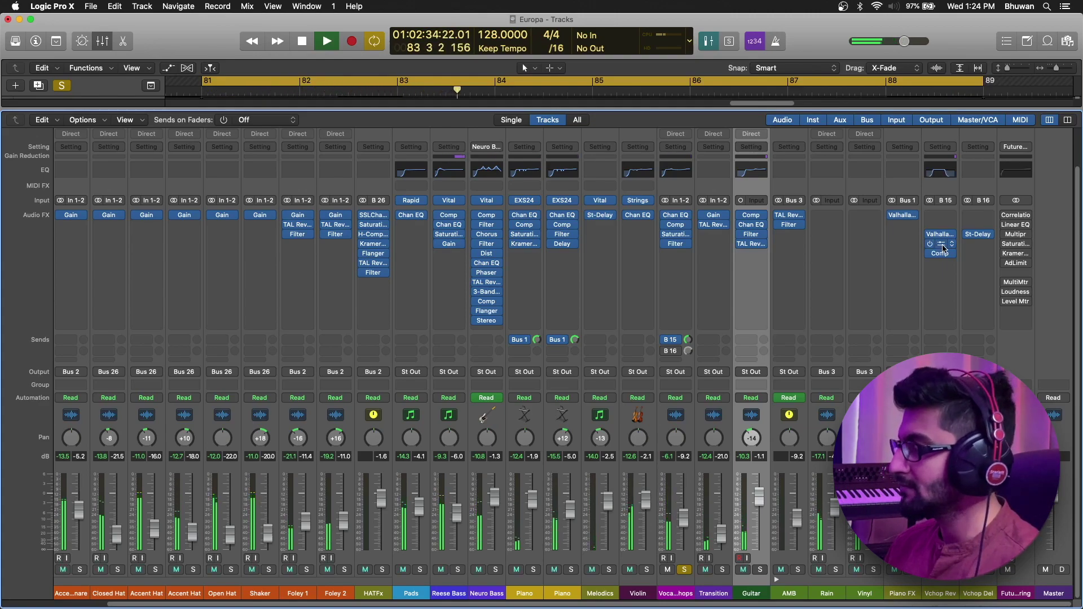
{"action": "left_click", "coordinate": [940, 248]}
{"action": "left_click_drag", "start_coordinate": [482, 314], "coordinate": [463, 310]}
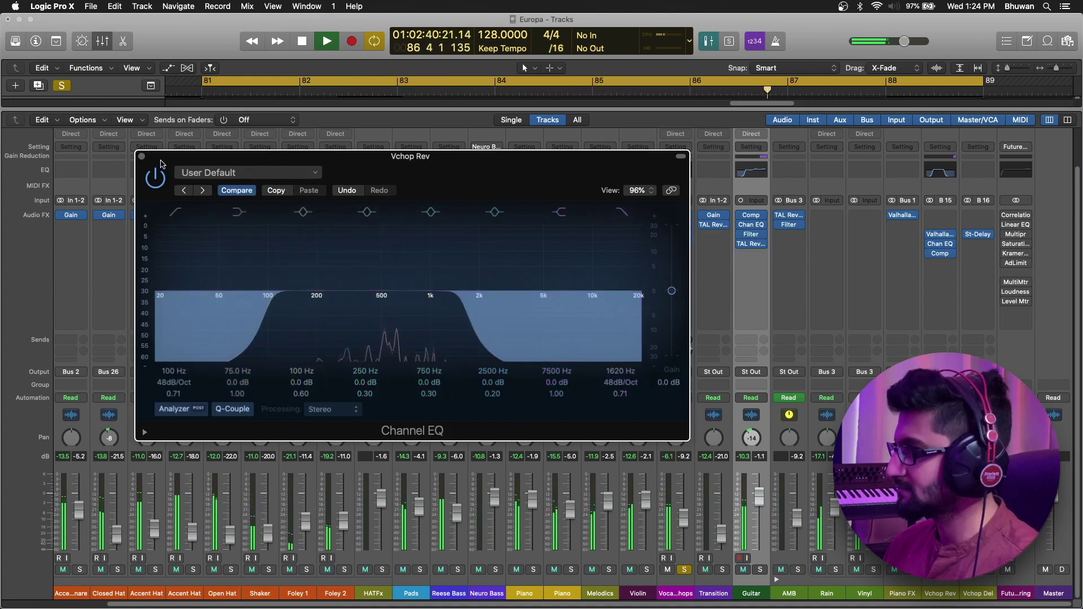
{"action": "key", "text": "super+w"}
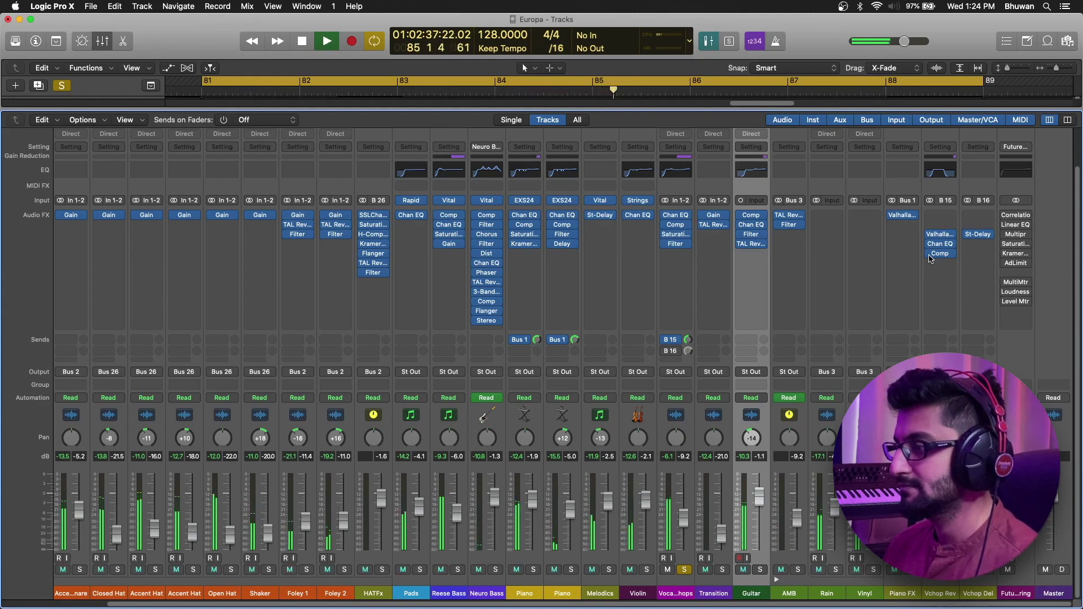
{"action": "key", "text": "space"}
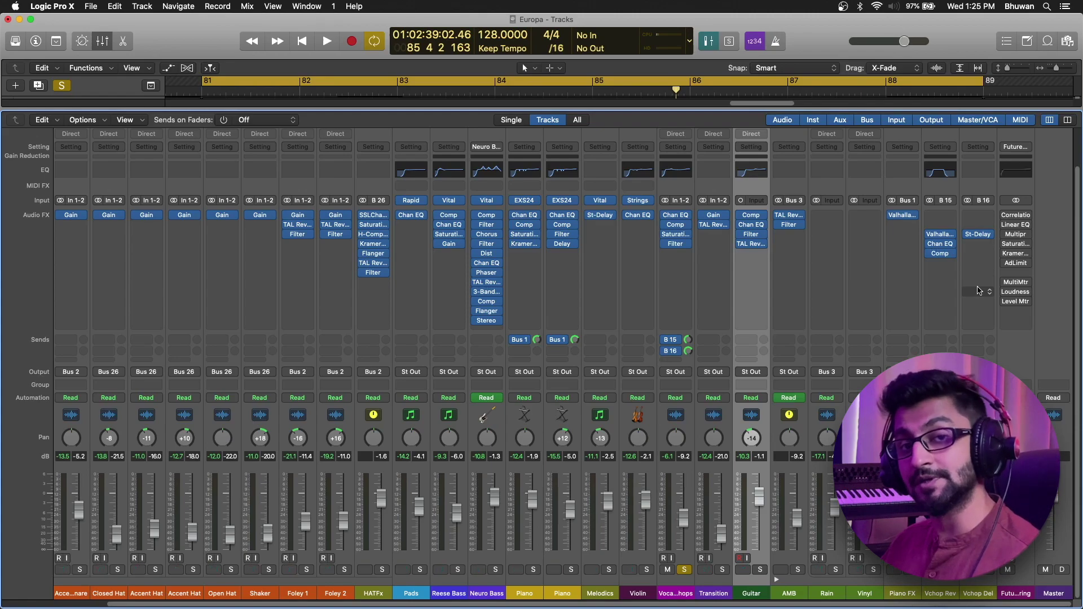
Open both Stereo Delay filter ranges on Vchop Del to 20 Hz low cut and 20000 Hz high cut and audition briefly.
{"action": "left_click", "coordinate": [978, 234]}
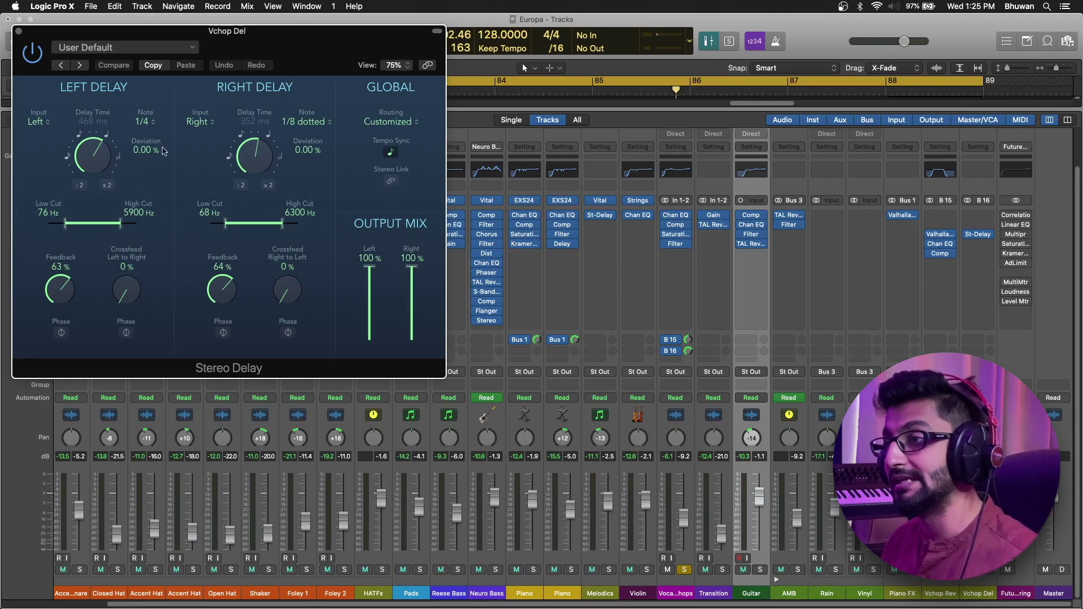
{"action": "left_click_drag", "start_coordinate": [249, 31], "coordinate": [385, 67]}
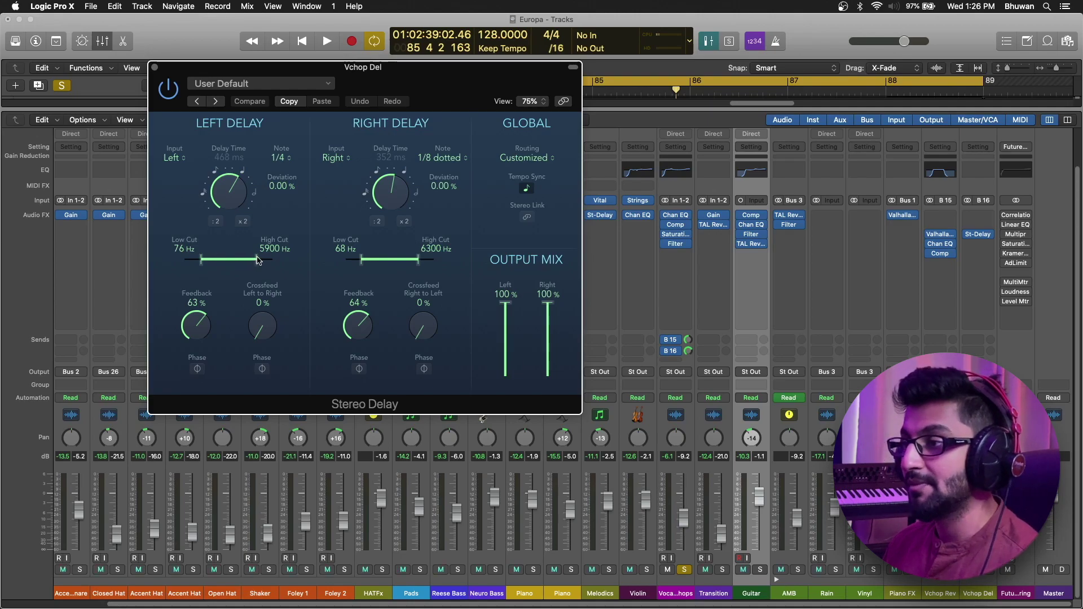
{"action": "left_click_drag", "start_coordinate": [258, 260], "coordinate": [283, 258]}
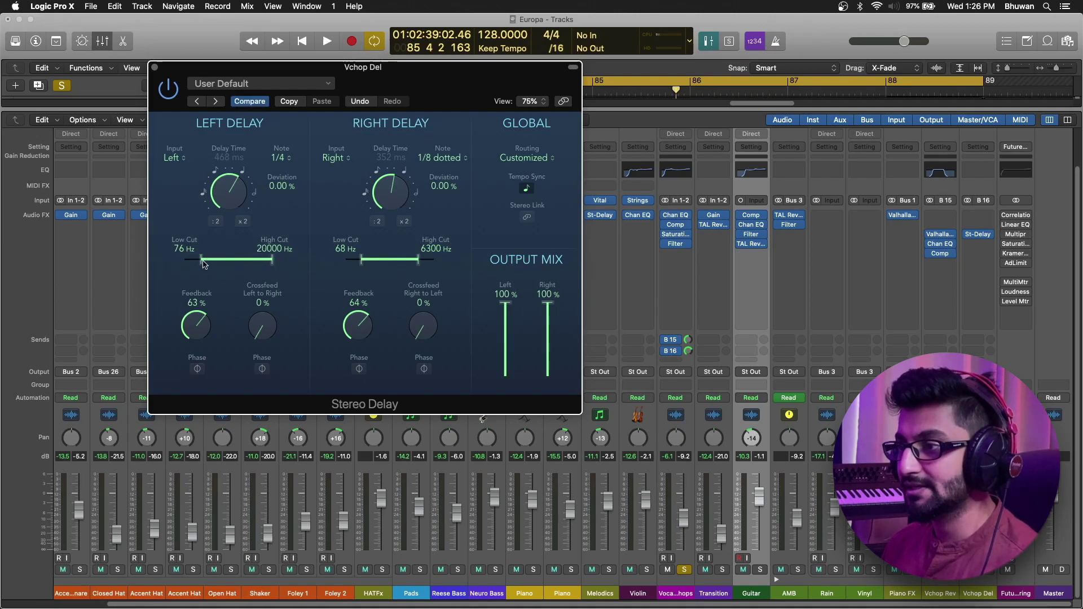
{"action": "left_click_drag", "start_coordinate": [191, 265], "coordinate": [184, 264]}
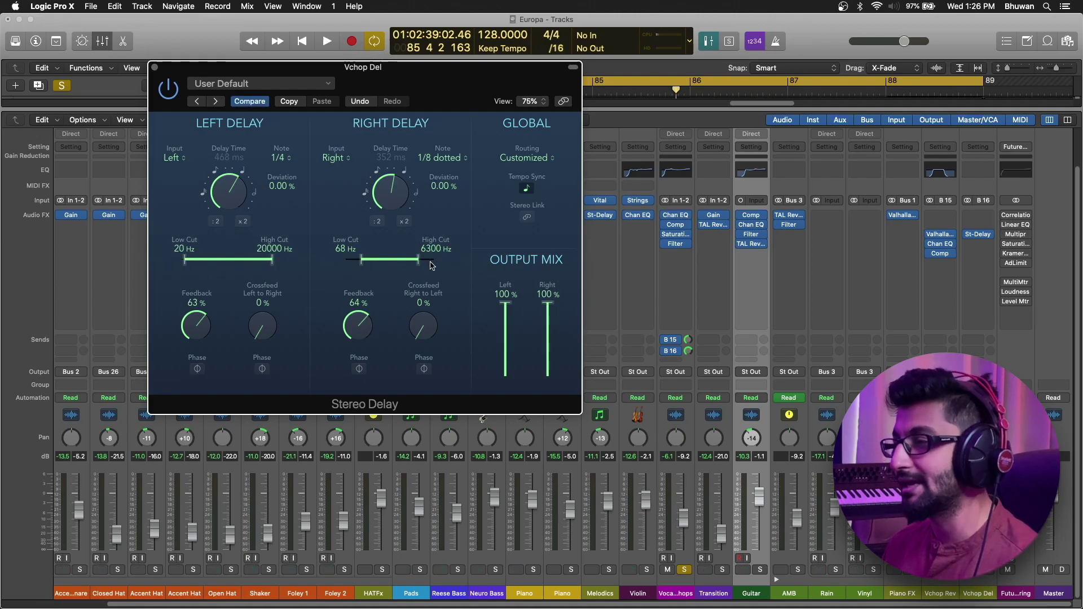
{"action": "left_click", "coordinate": [364, 263], "text": "alt"}
{"action": "left_click", "coordinate": [415, 264], "text": "alt"}
{"action": "key", "text": "space"}
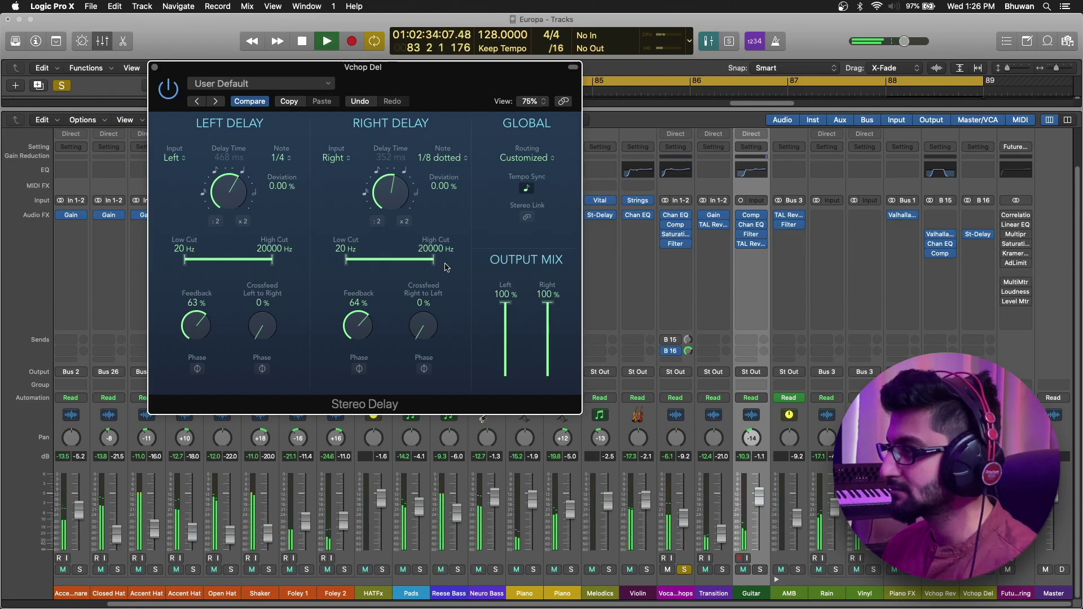
{"action": "key", "text": "space"}
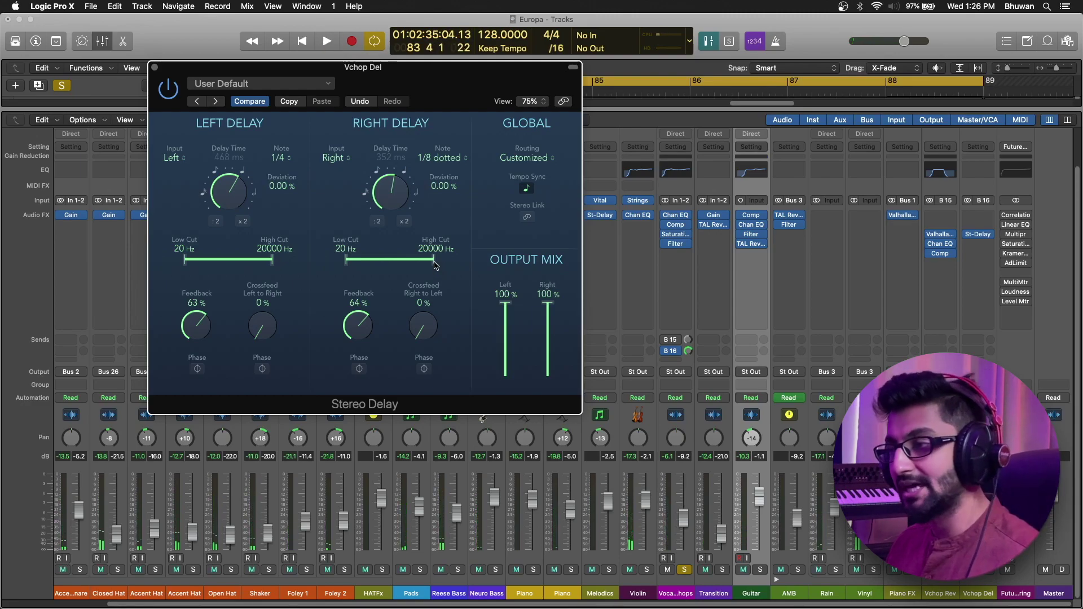
Narrow the Vchop Del Stereo Delay filters to 110–5600 Hz for the left delay and 120–5300 Hz for the right, and listen.
{"action": "left_click_drag", "start_coordinate": [435, 265], "coordinate": [367, 262]}
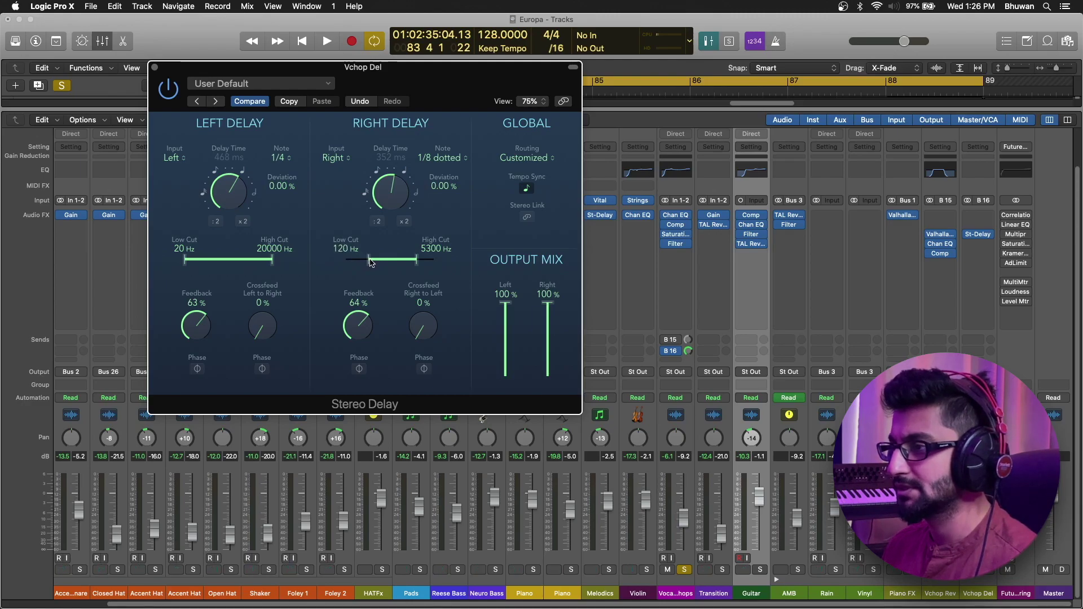
{"action": "left_click_drag", "start_coordinate": [267, 262], "coordinate": [262, 261]}
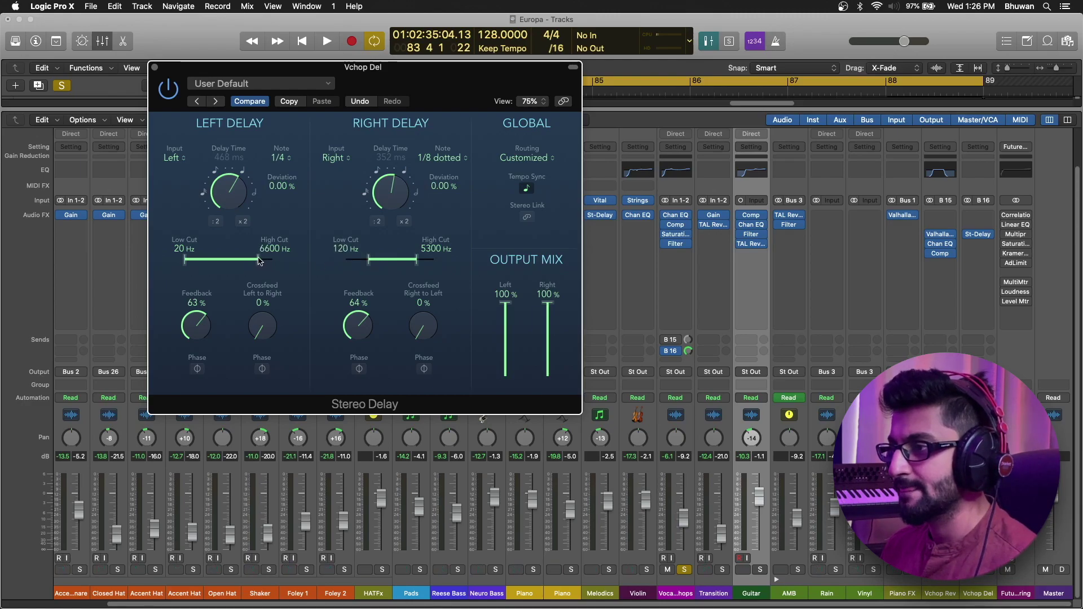
{"action": "left_click_drag", "start_coordinate": [184, 260], "coordinate": [200, 260]}
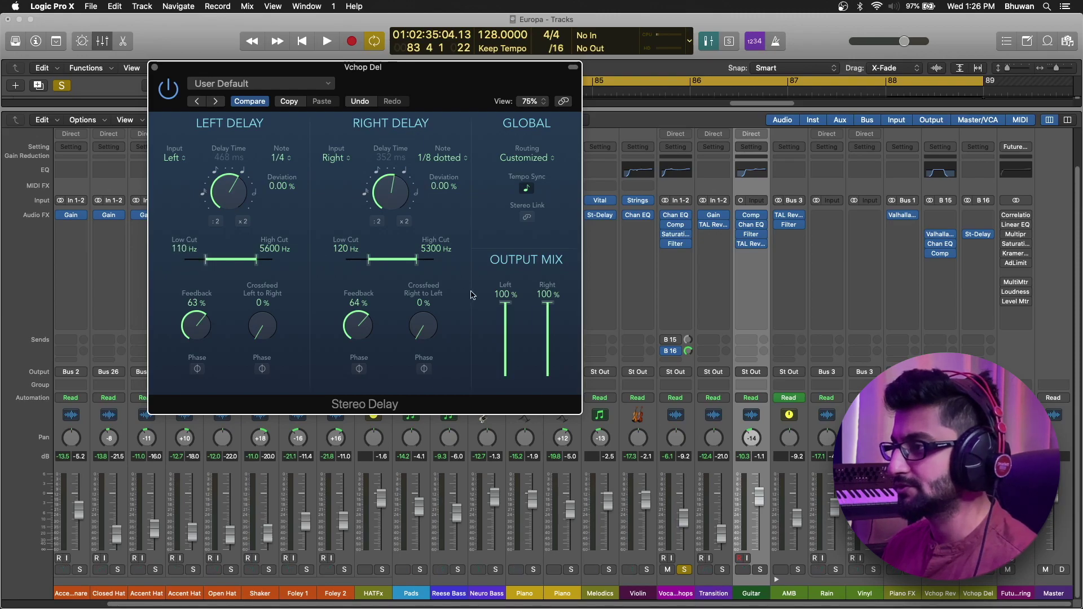
{"action": "key", "text": "space"}
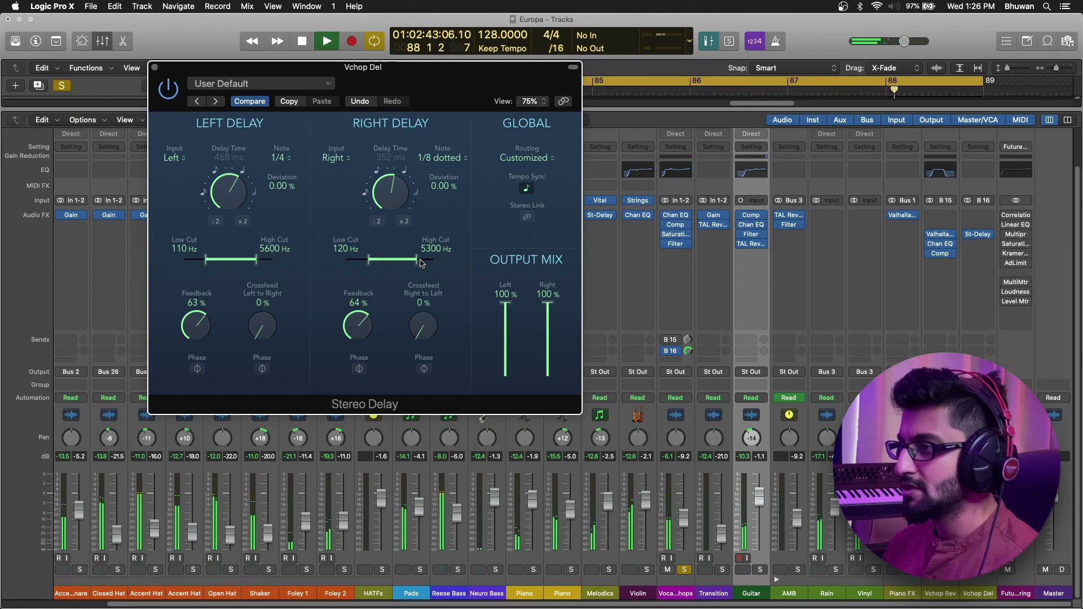
{"action": "key", "text": "space"}
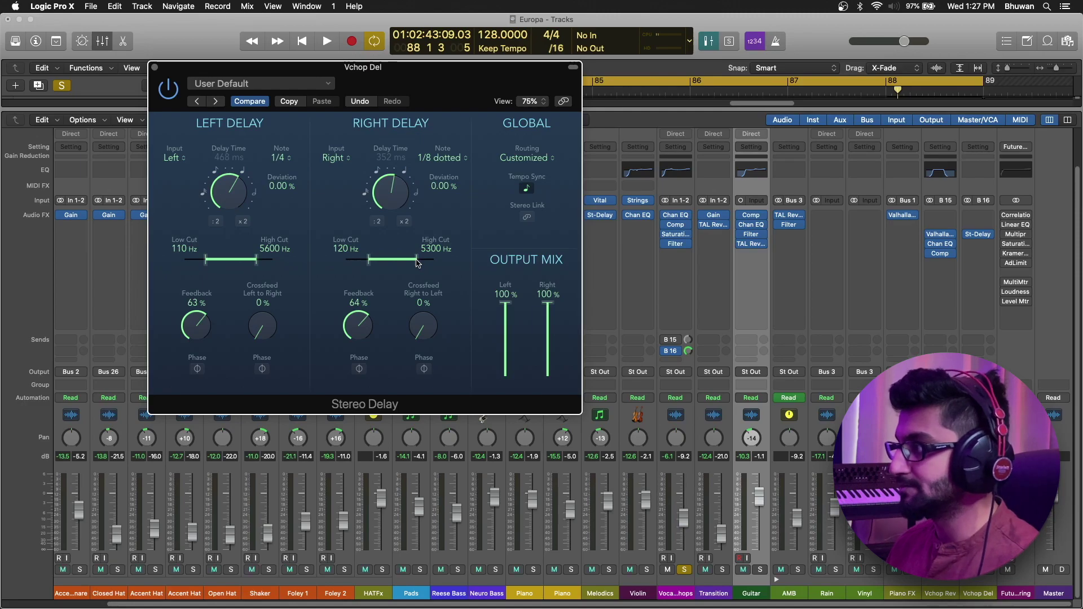
Lower the Stereo Delay high cuts to 1200 Hz for the left and 1600 Hz for the right, auditioning the result, and close it.
{"action": "left_click_drag", "start_coordinate": [417, 263], "coordinate": [406, 263]}
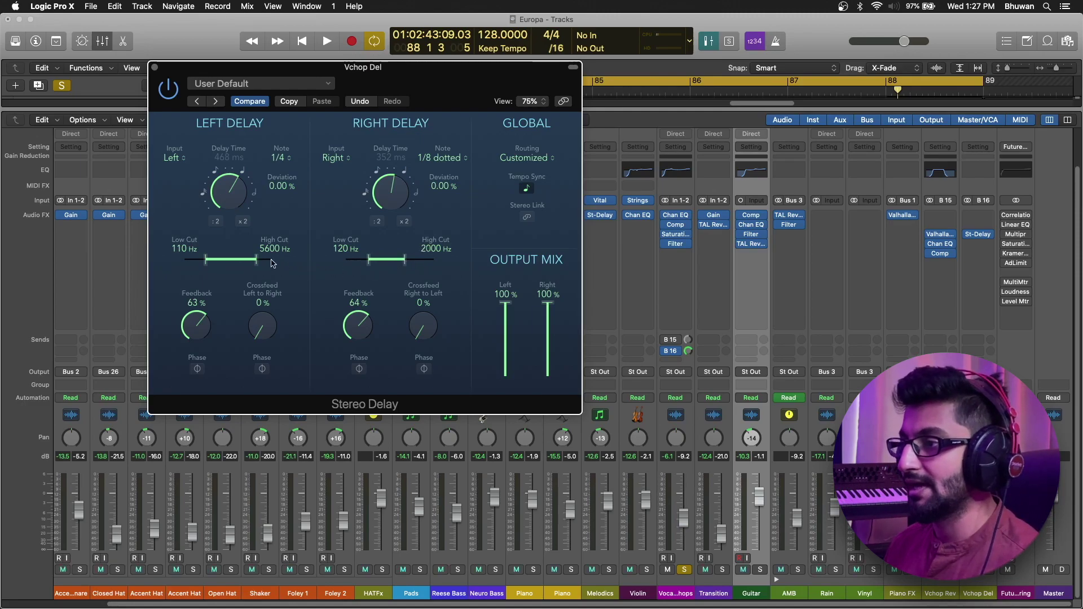
{"action": "left_click_drag", "start_coordinate": [258, 263], "coordinate": [241, 261]}
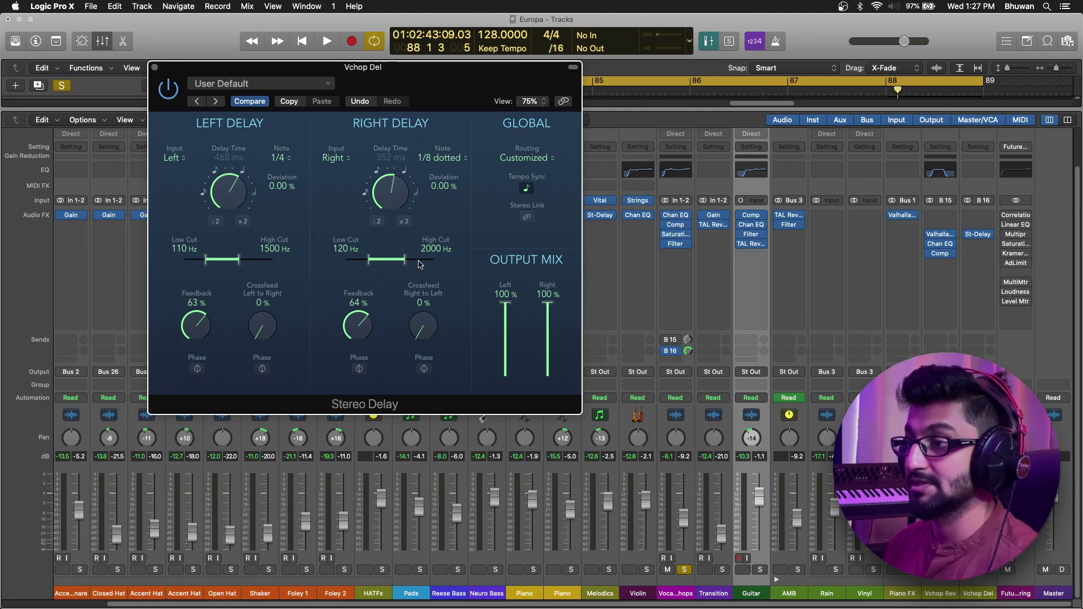
{"action": "key", "text": "space"}
{"action": "left_click_drag", "start_coordinate": [400, 262], "coordinate": [397, 262]}
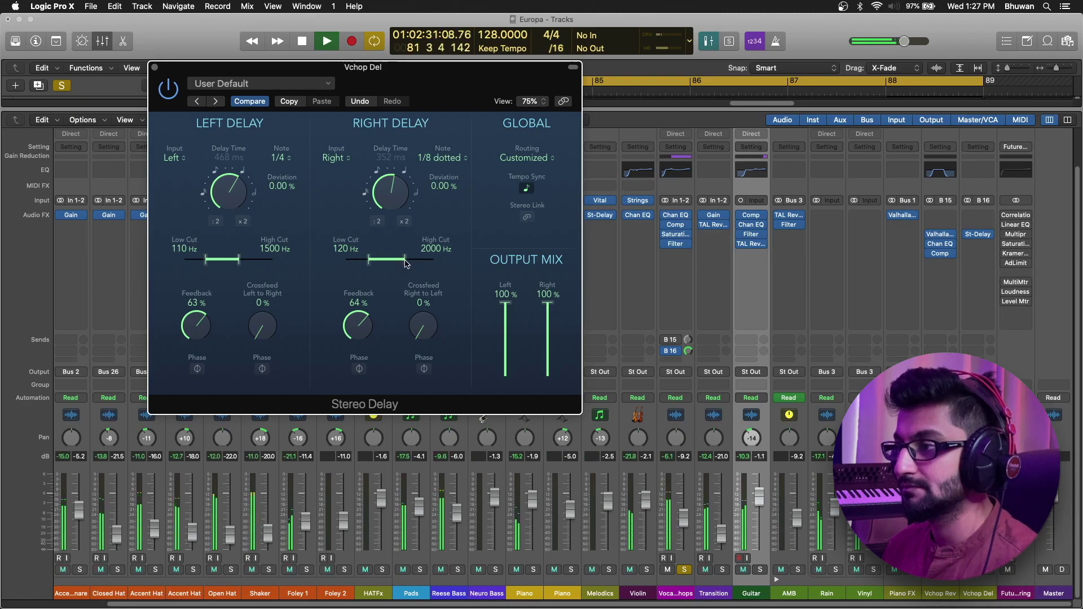
{"action": "left_click_drag", "start_coordinate": [238, 262], "coordinate": [236, 263]}
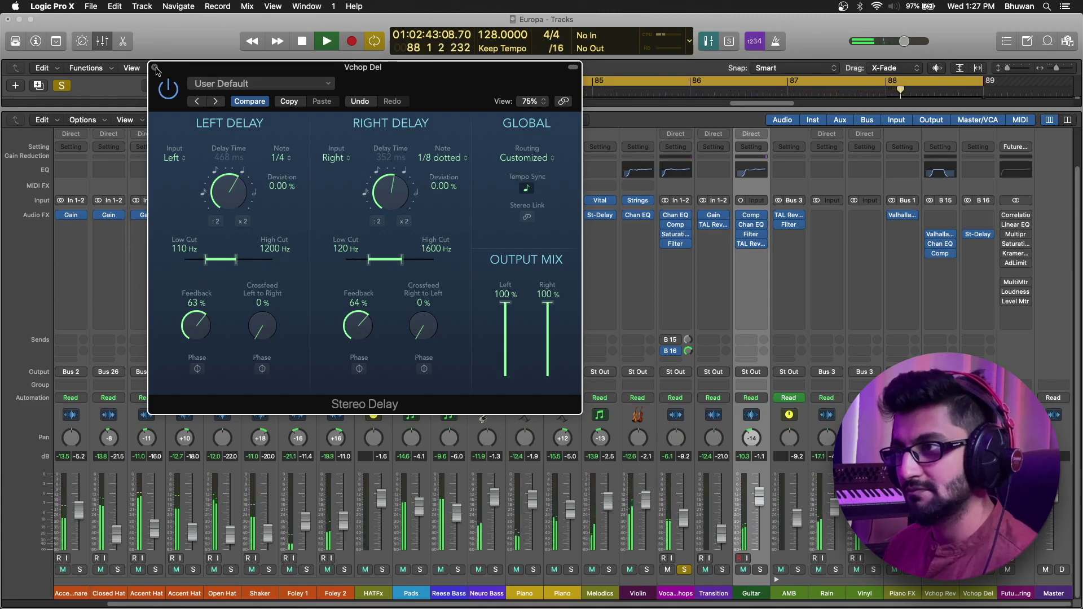
{"action": "key", "text": "space"}
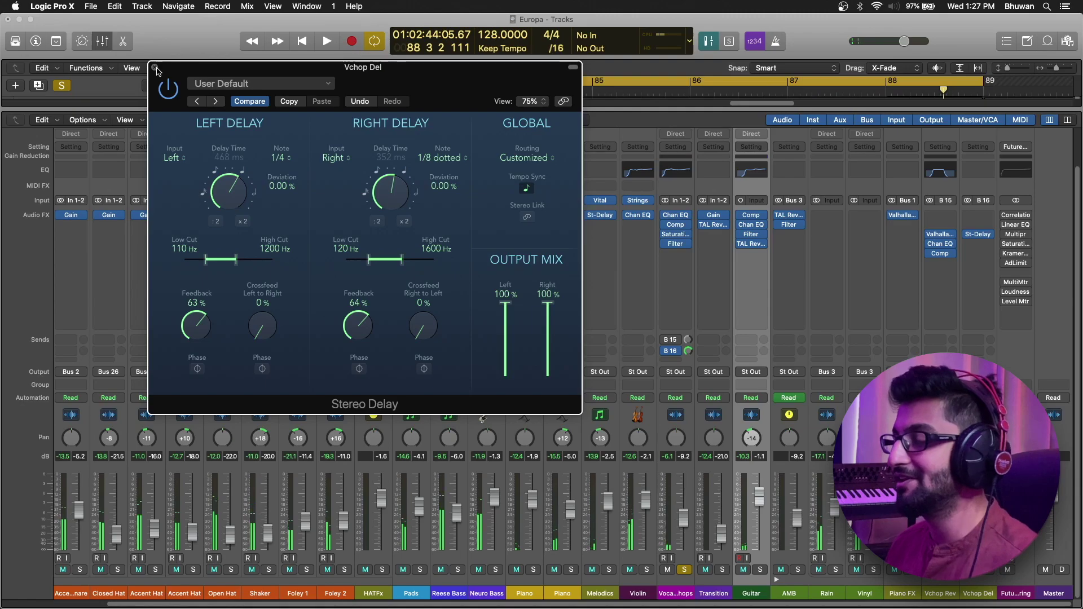
{"action": "left_click", "coordinate": [156, 68]}
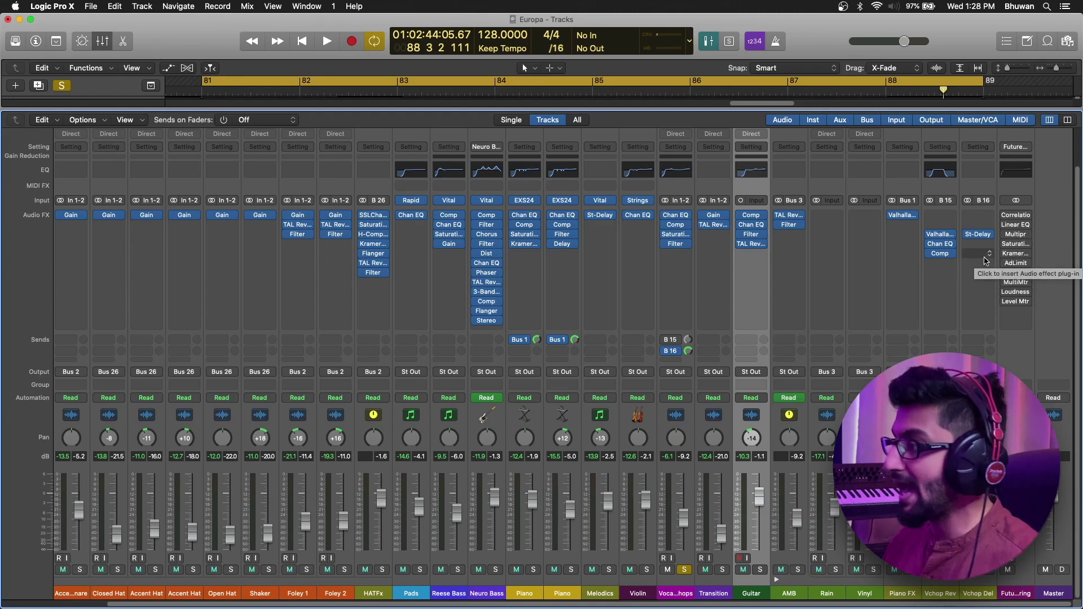
Copy the Compressor from Vchop Rev to Vchop Del and raise its threshold to -25 dB during playback.
{"action": "left_click_drag", "start_coordinate": [941, 253], "coordinate": [977, 253]}
{"action": "left_click", "coordinate": [978, 254]}
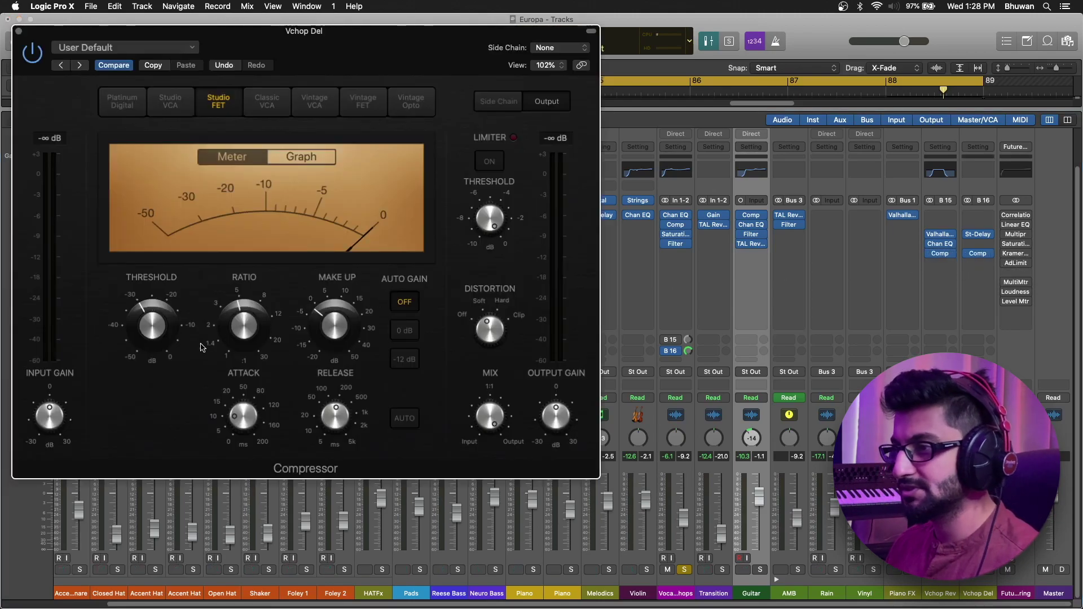
{"action": "key", "text": "space"}
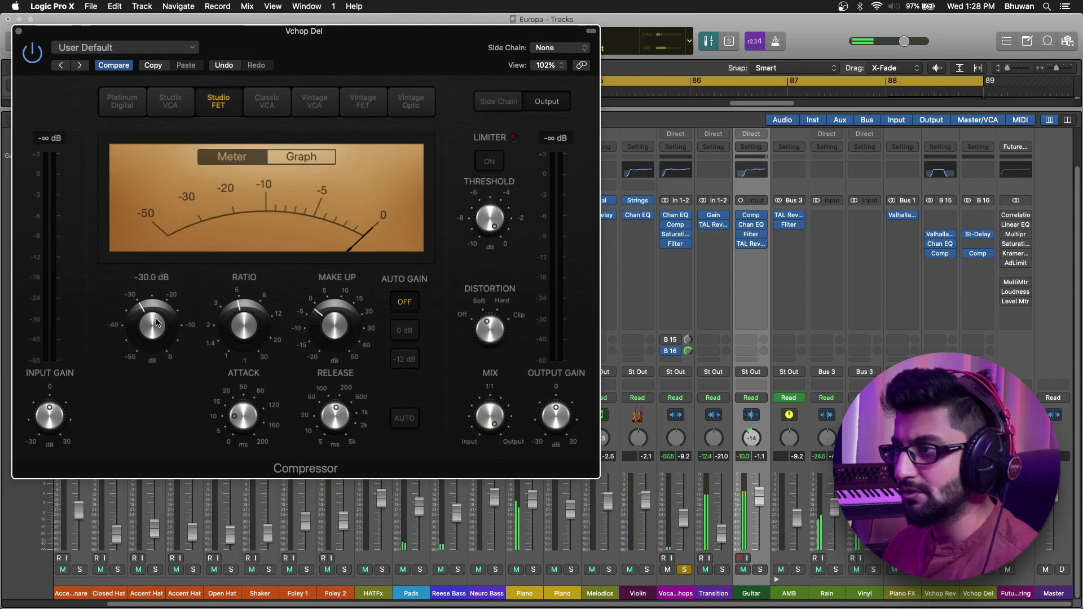
{"action": "scroll", "coordinate": [157, 322], "scroll_direction": "up", "scroll_amount": 1}
{"action": "scroll", "coordinate": [157, 320], "scroll_direction": "up", "scroll_amount": 3}
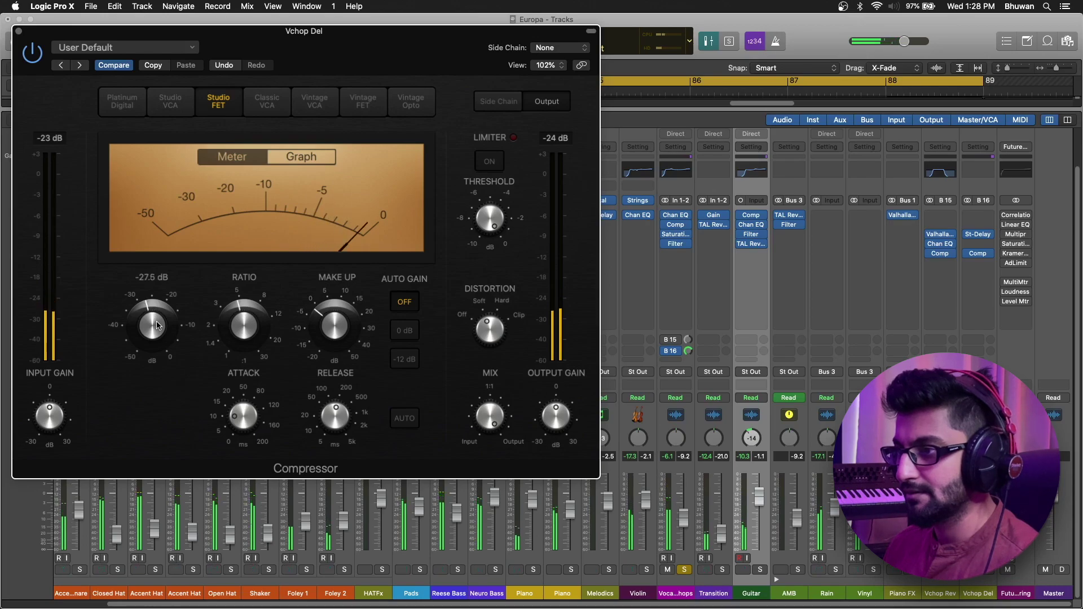
{"action": "scroll", "coordinate": [159, 321], "scroll_direction": "up", "scroll_amount": 3}
{"action": "scroll", "coordinate": [160, 320], "scroll_direction": "up", "scroll_amount": 2}
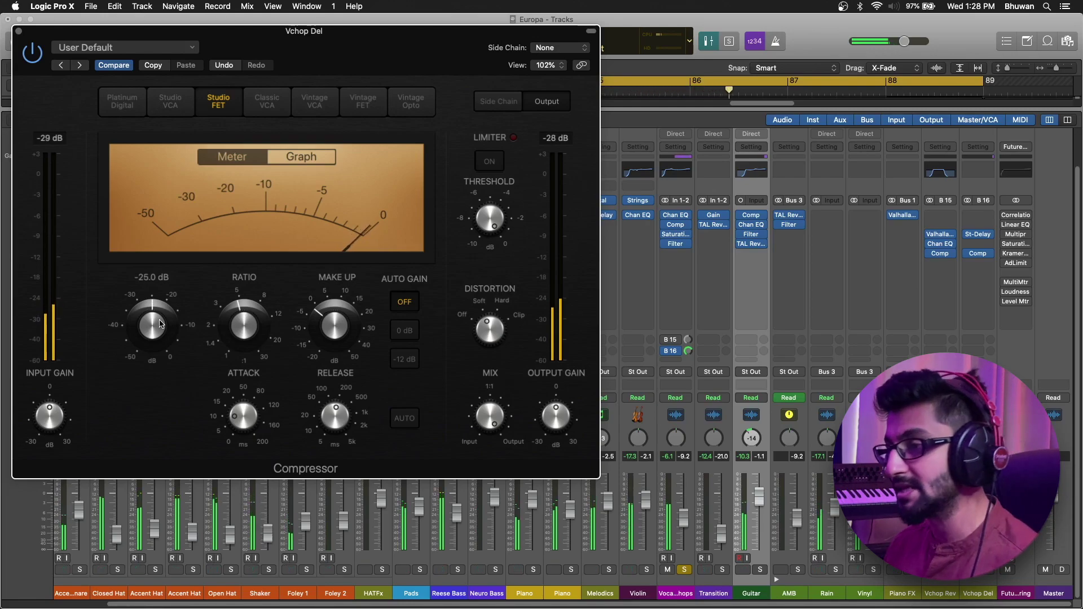
Set the Vchop Del Compressor ratio to 3.3:1 while listening, close the plug-in and stop playback.
{"action": "mouse_move", "coordinate": [241, 310]}
{"action": "left_click_drag", "start_coordinate": [244, 321], "coordinate": [245, 333]}
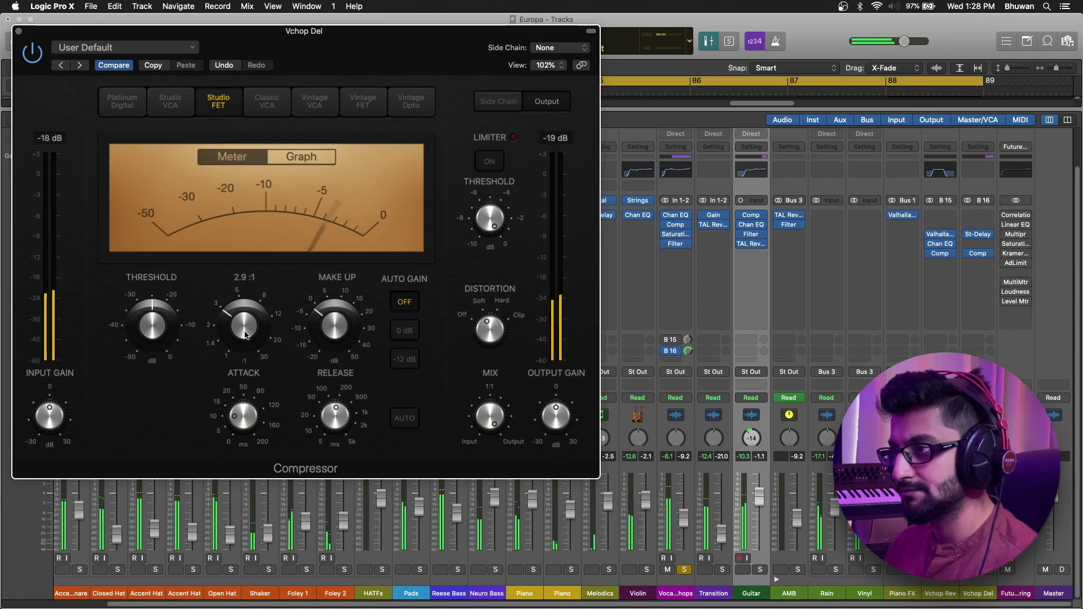
{"action": "left_click_drag", "start_coordinate": [244, 330], "coordinate": [243, 326]}
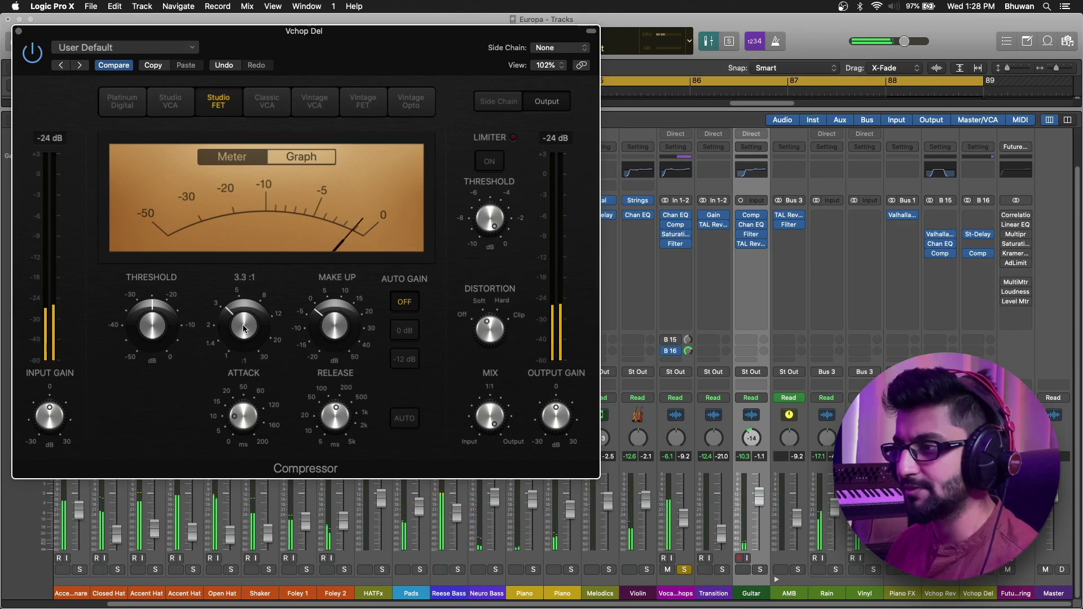
{"action": "mouse_move", "coordinate": [364, 334]}
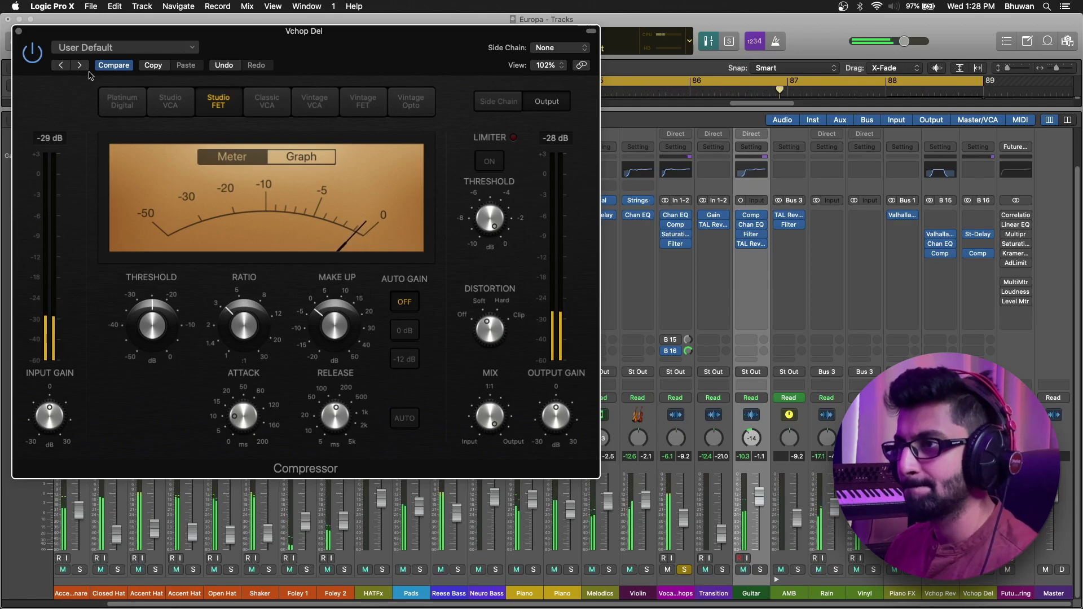
{"action": "left_click", "coordinate": [19, 31]}
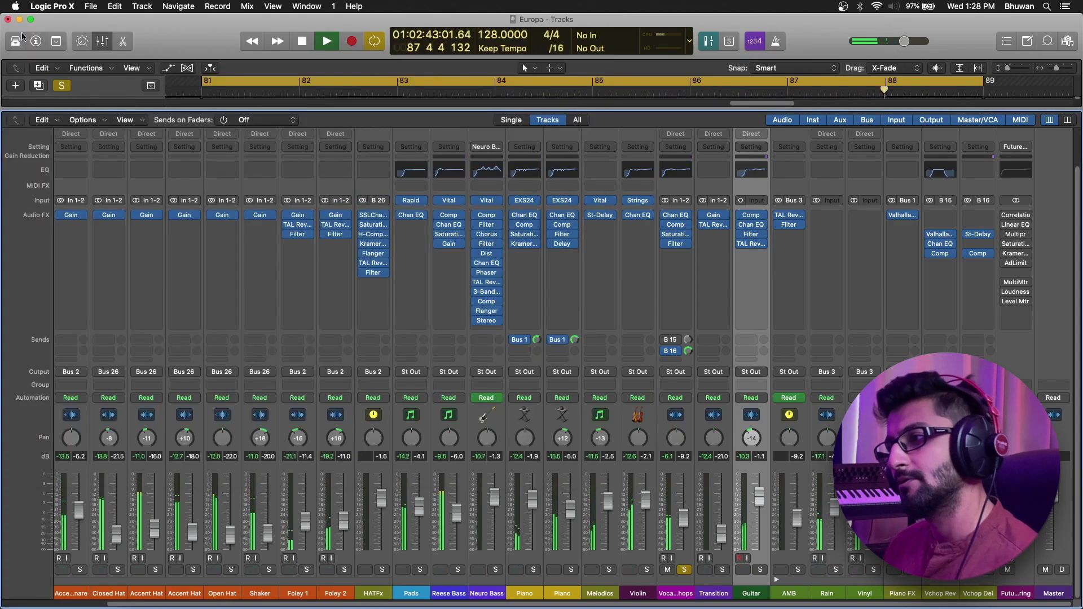
{"action": "key", "text": "space"}
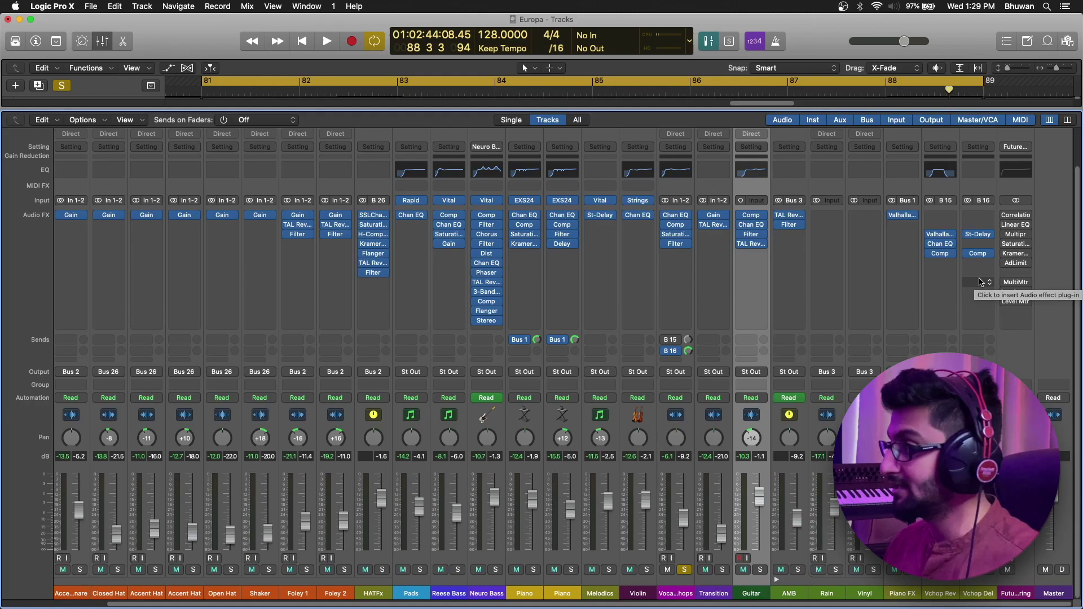
Reset both Stereo Delay filter ranges on Vchop Del to 20–20000 Hz and copy the Vchop Rev Channel EQ below it.
{"action": "left_click", "coordinate": [981, 237]}
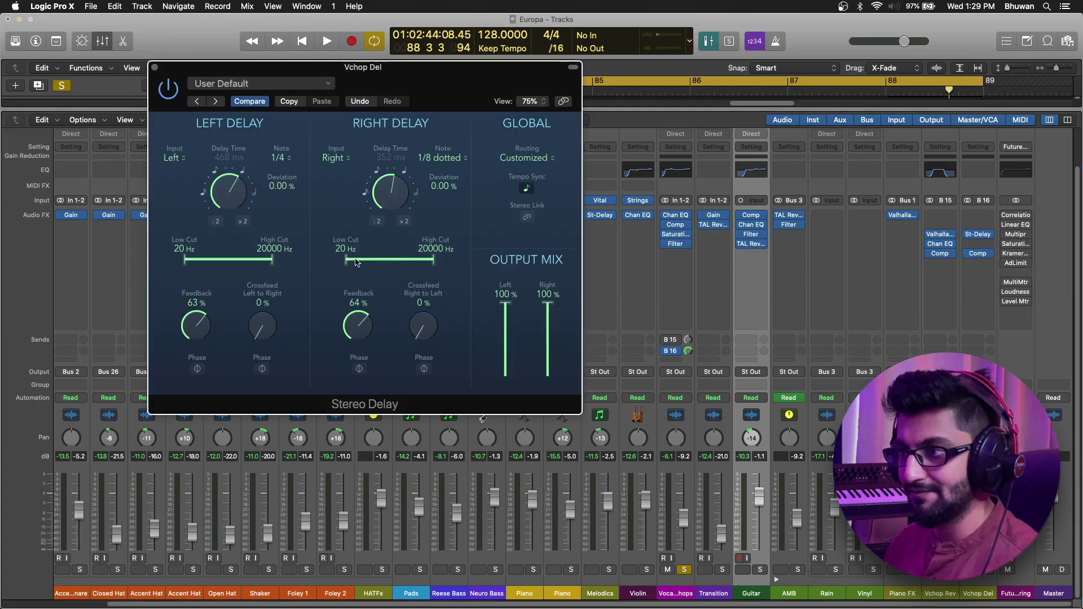
{"action": "left_click", "coordinate": [156, 67]}
{"action": "left_click_drag", "start_coordinate": [940, 243], "coordinate": [977, 245]}
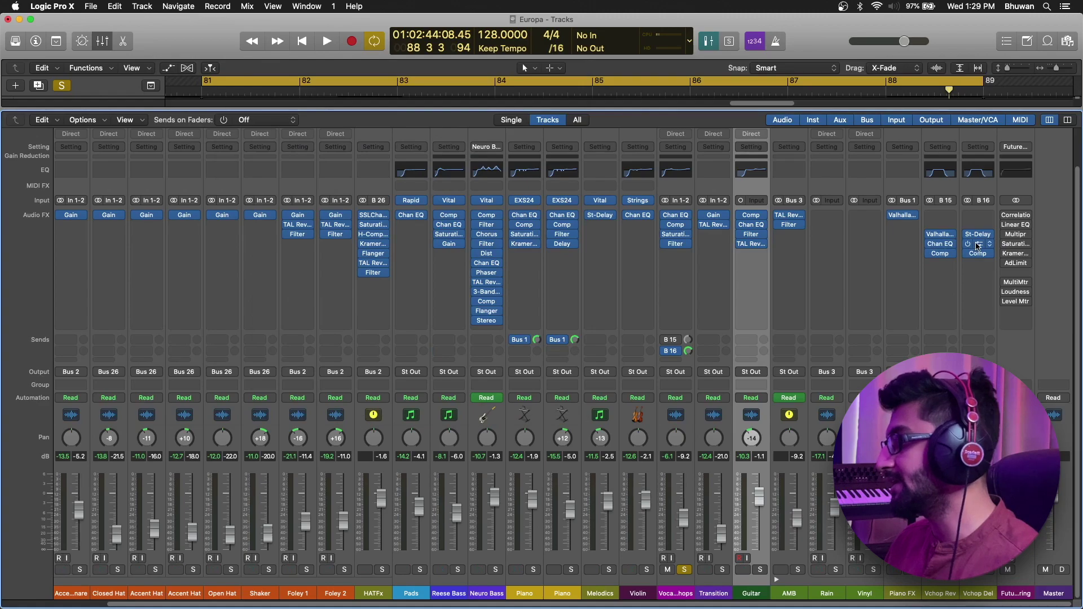
Lower the high cut frequency of the Channel EQ on Vchop Del to 1120 Hz during playback.
{"action": "left_click", "coordinate": [978, 246]}
{"action": "left_click_drag", "start_coordinate": [303, 28], "coordinate": [434, 143]}
{"action": "key", "text": "space"}
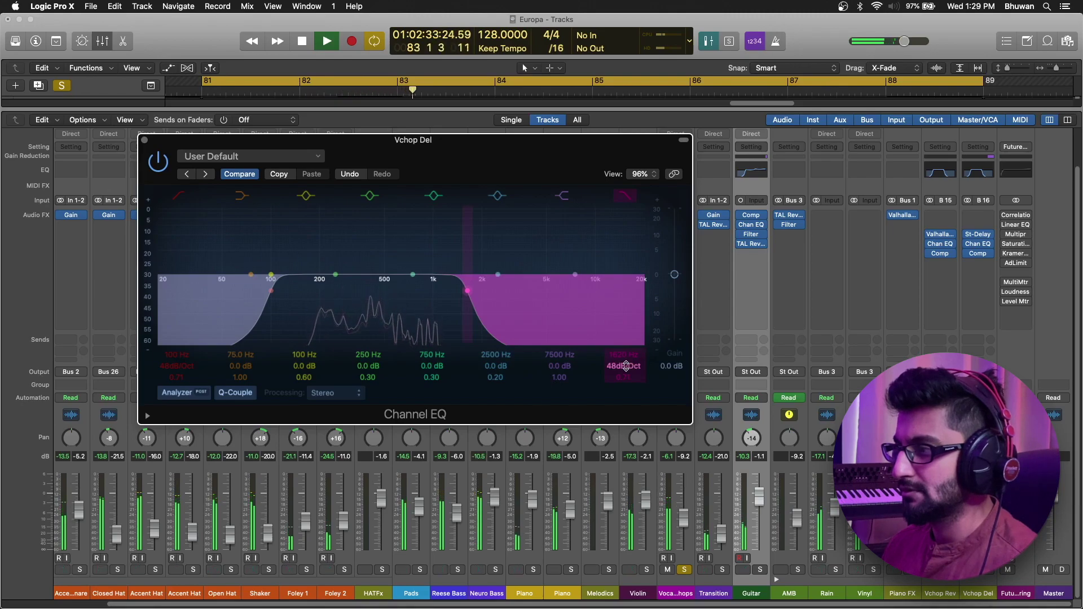
{"action": "left_click_drag", "start_coordinate": [625, 356], "coordinate": [624, 383]}
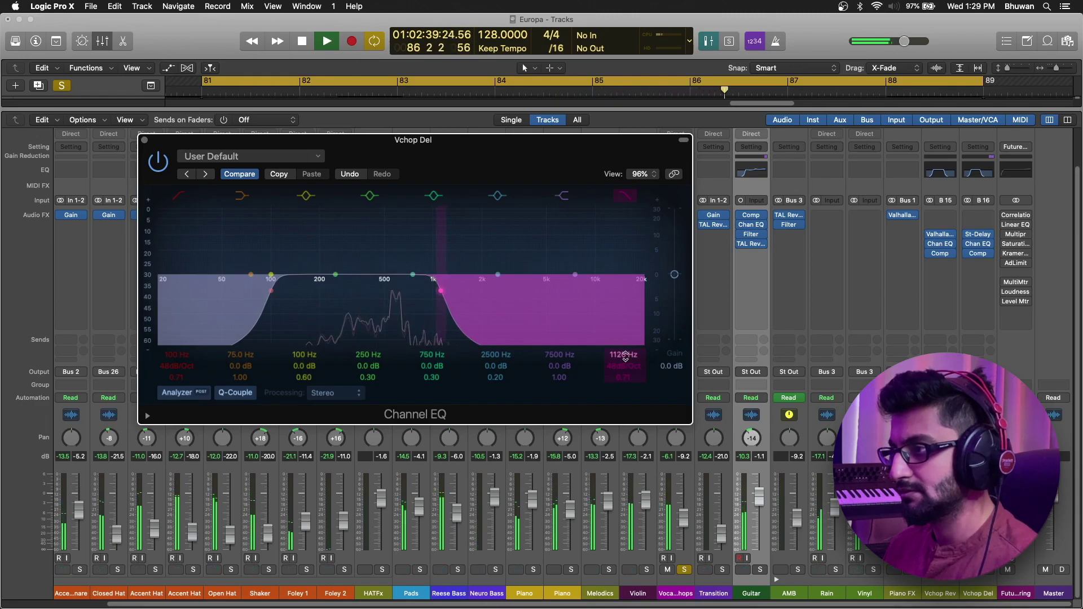
Cut 510 Hz by 2.5 dB with a Q of 2.60 and 230 Hz by 3.0 dB with a Q of 2.50 in the Vchop Del Channel EQ.
{"action": "left_click_drag", "start_coordinate": [335, 275], "coordinate": [396, 297]}
{"action": "left_click_drag", "start_coordinate": [346, 249], "coordinate": [384, 298]}
{"action": "key", "text": "space"}
{"action": "left_click_drag", "start_coordinate": [338, 247], "coordinate": [361, 256]}
{"action": "key", "text": "space"}
{"action": "left_click_drag", "start_coordinate": [384, 292], "coordinate": [386, 291]}
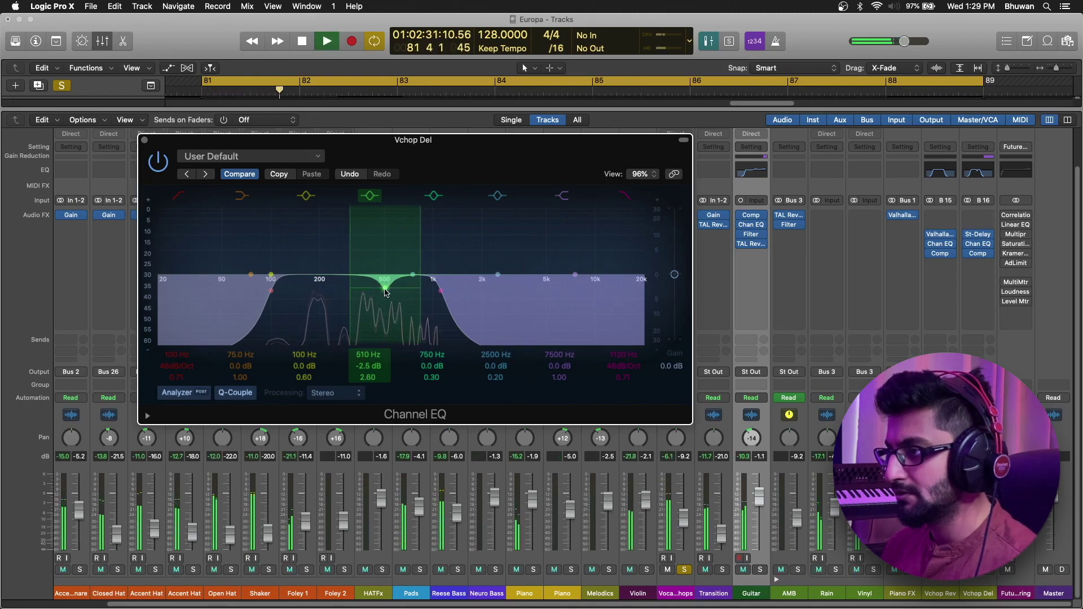
{"action": "left_click_drag", "start_coordinate": [319, 277], "coordinate": [339, 288]}
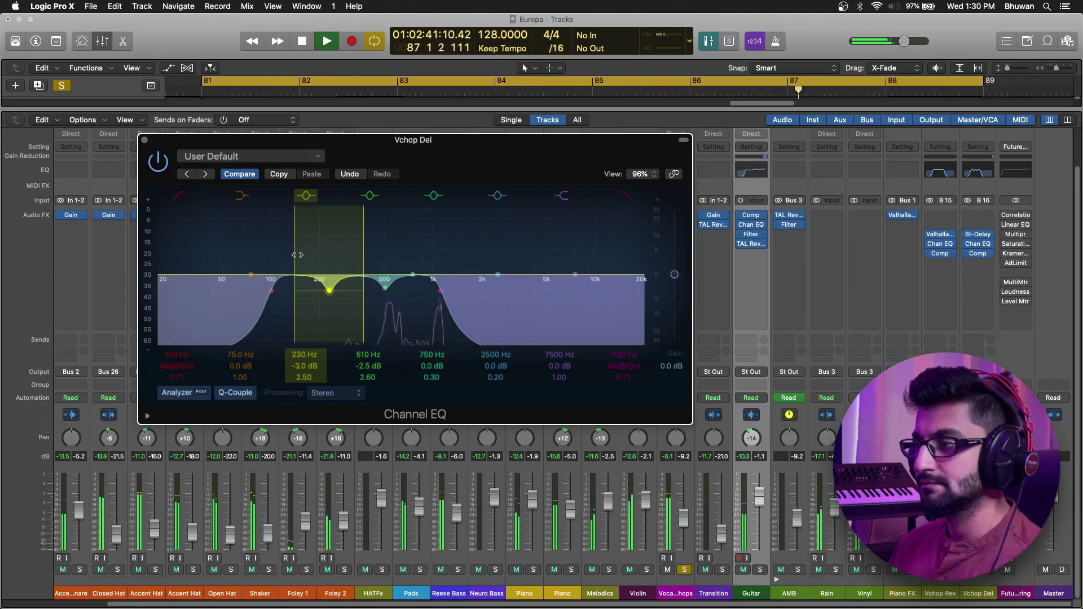
Set the high cut frequency of the Vchop Del Channel EQ to 1540 Hz while listening, stop playback and close the plug-in.
{"action": "mouse_move", "coordinate": [616, 353]}
{"action": "left_mouse_down"}
{"action": "mouse_move", "coordinate": [616, 330]}
{"action": "mouse_move", "coordinate": [621, 357]}
{"action": "left_mouse_up"}
{"action": "key", "text": "space"}
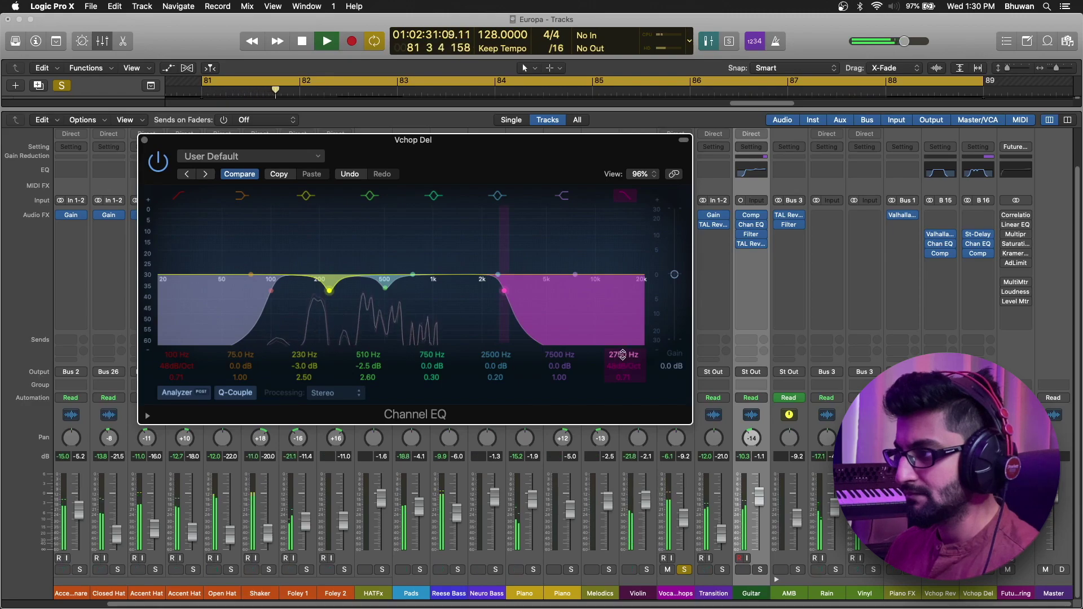
{"action": "left_click_drag", "start_coordinate": [623, 354], "coordinate": [622, 388]}
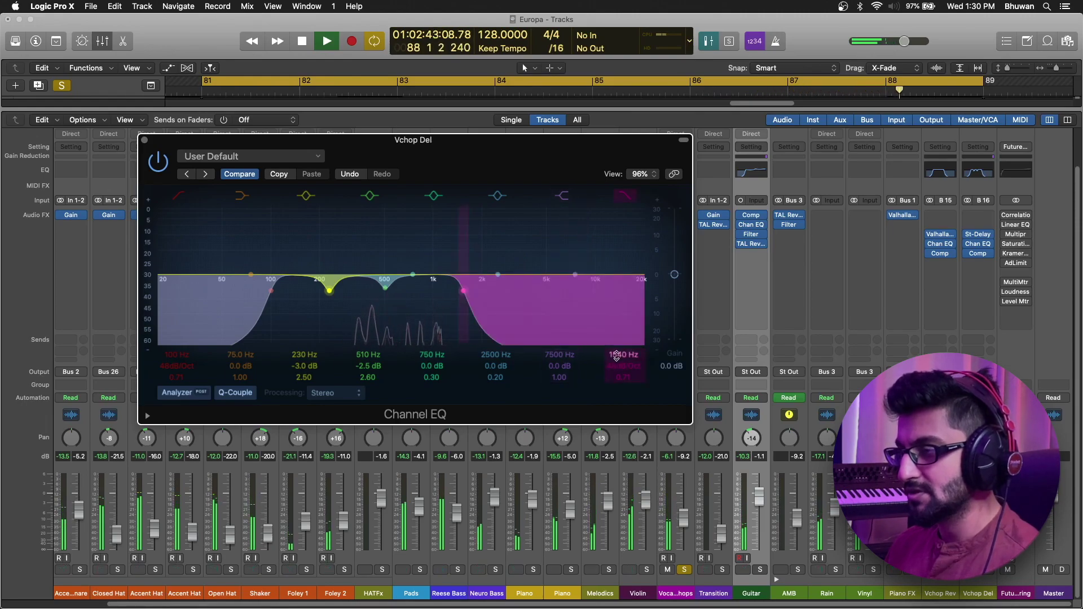
{"action": "key", "text": "space"}
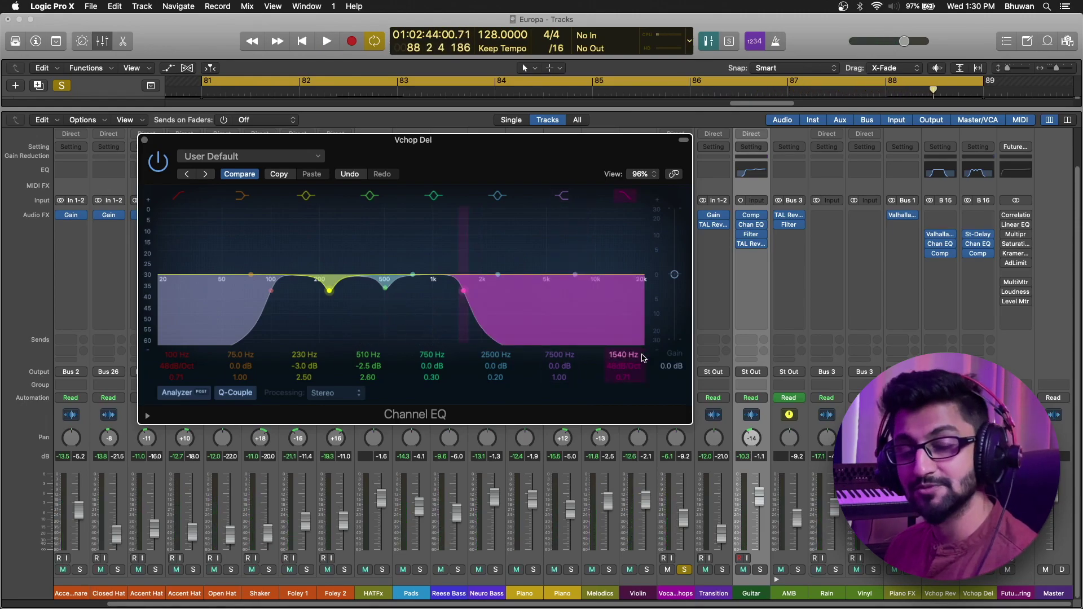
{"action": "left_click", "coordinate": [144, 140]}
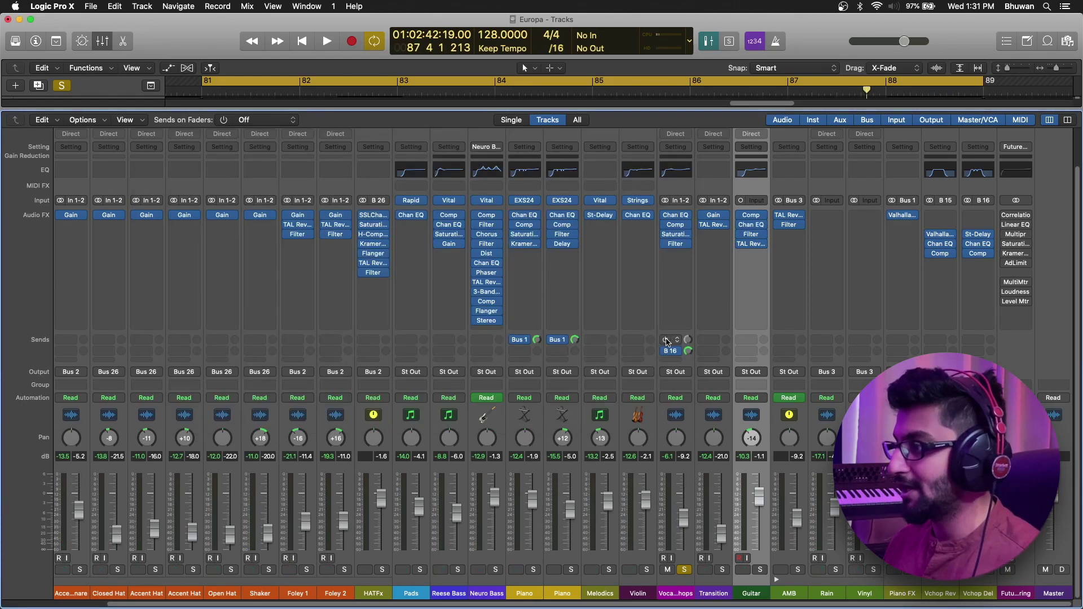
Unsolo the Vocal Chops track, play the full mix and raise the Vocal Chops fader to -7.2 dB in the mixer.
{"action": "key", "text": "x"}
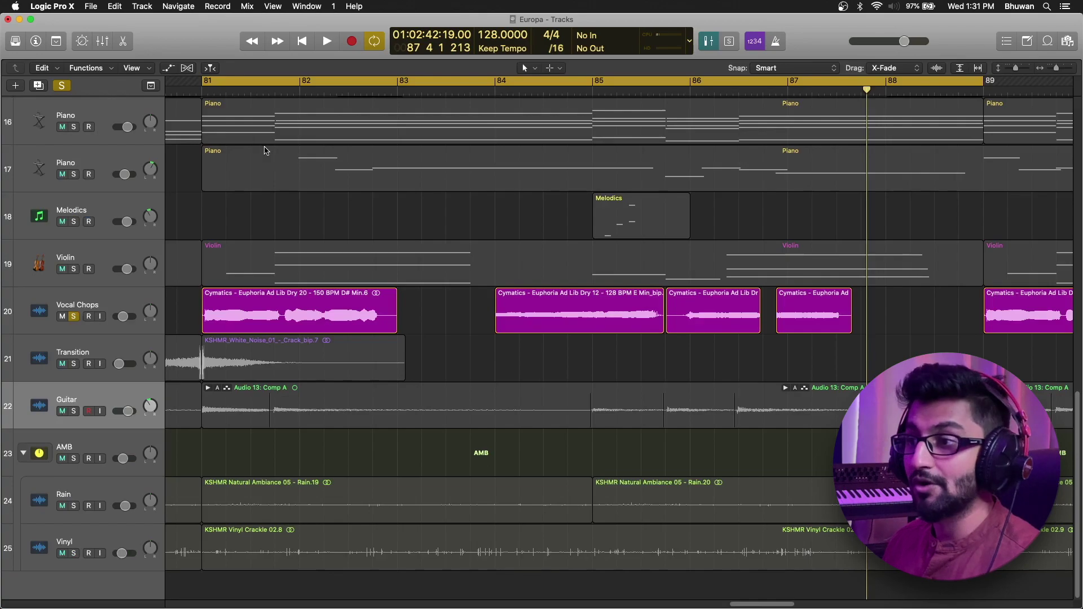
{"action": "left_click", "coordinate": [75, 317]}
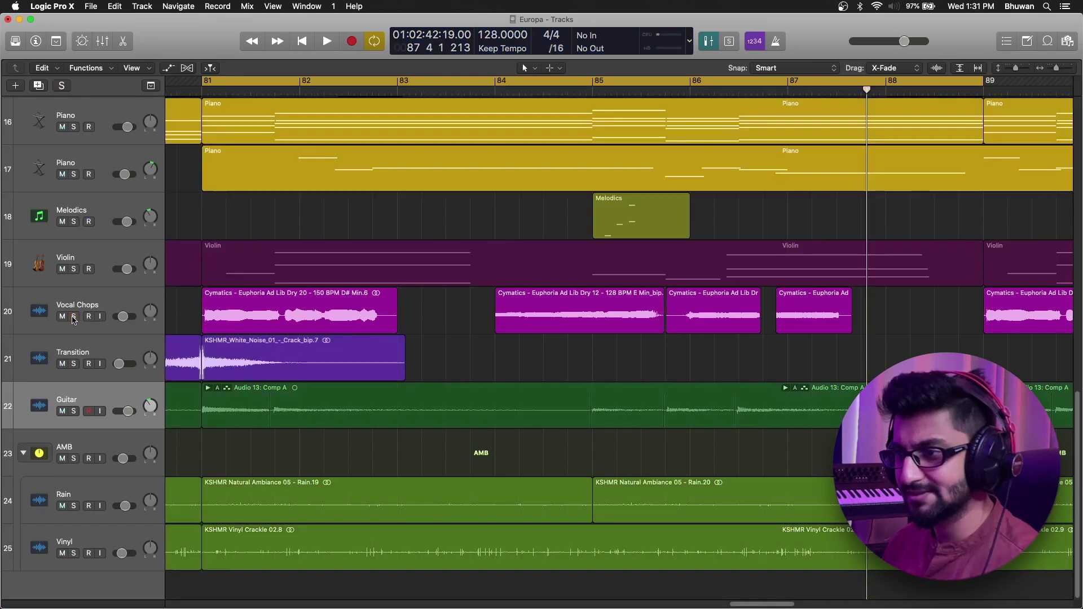
{"action": "key", "text": "space"}
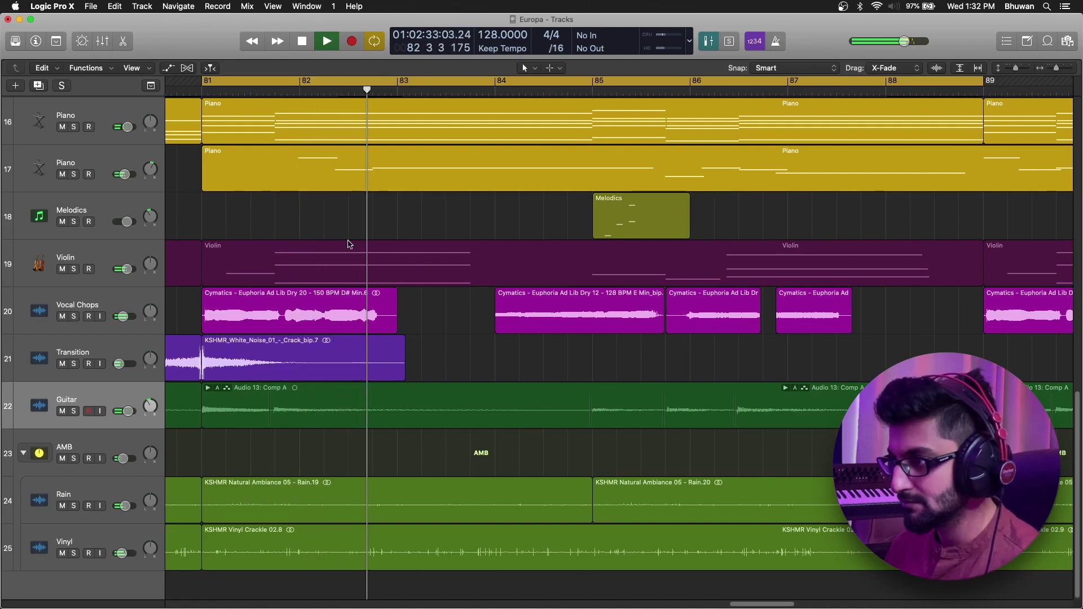
{"action": "key", "text": "x"}
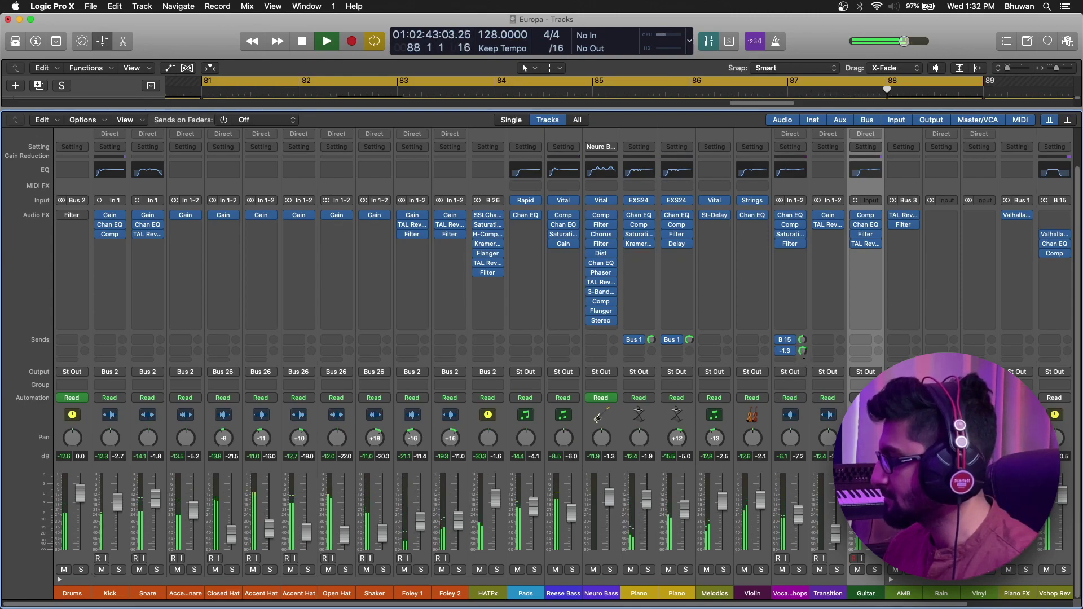
Solo Vocal Chops, both Piano channels and Reese Bass during playback to hear them together, and stop playback.
{"action": "left_click", "coordinate": [799, 569]}
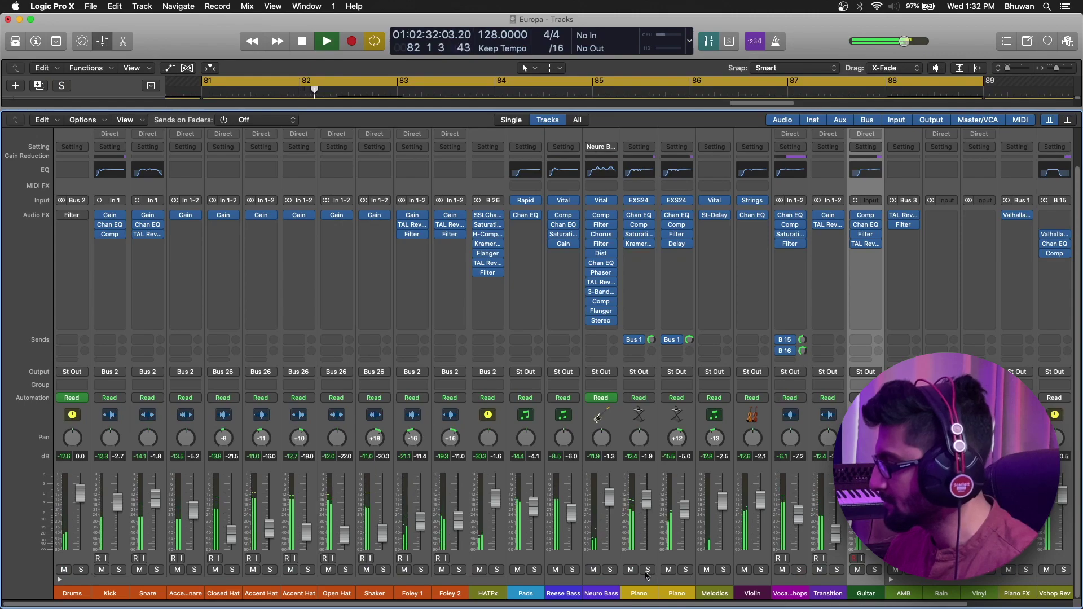
{"action": "key", "text": "s"}
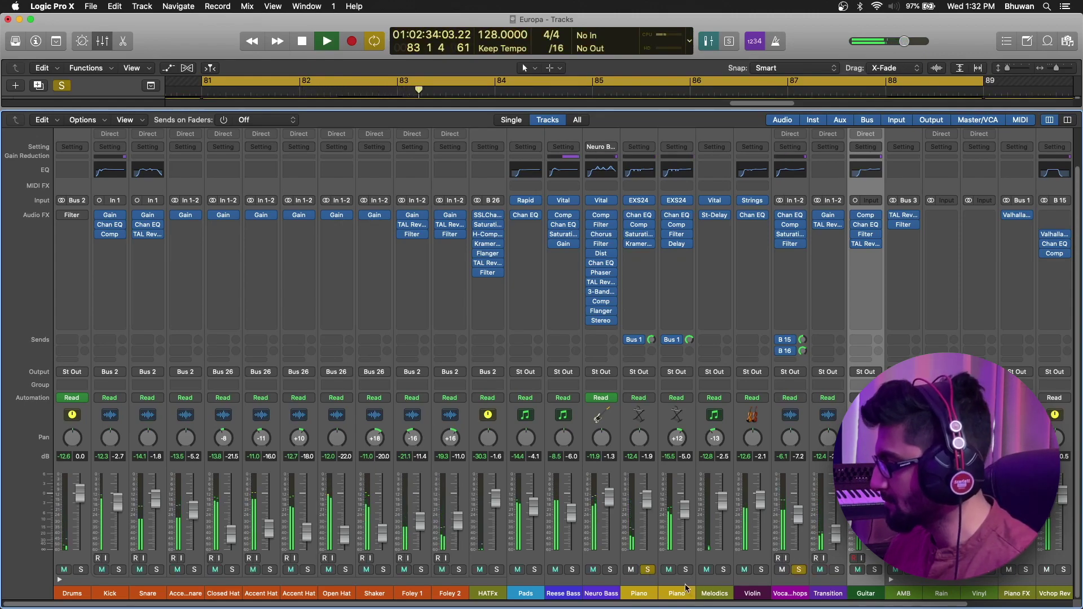
{"action": "left_click", "coordinate": [685, 570]}
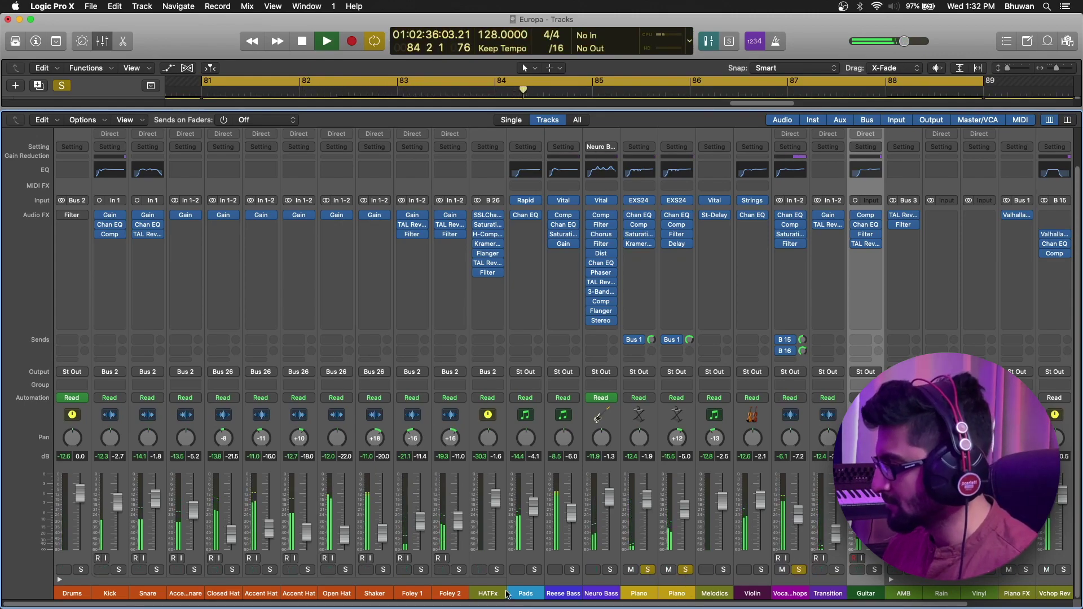
{"action": "left_click", "coordinate": [571, 571]}
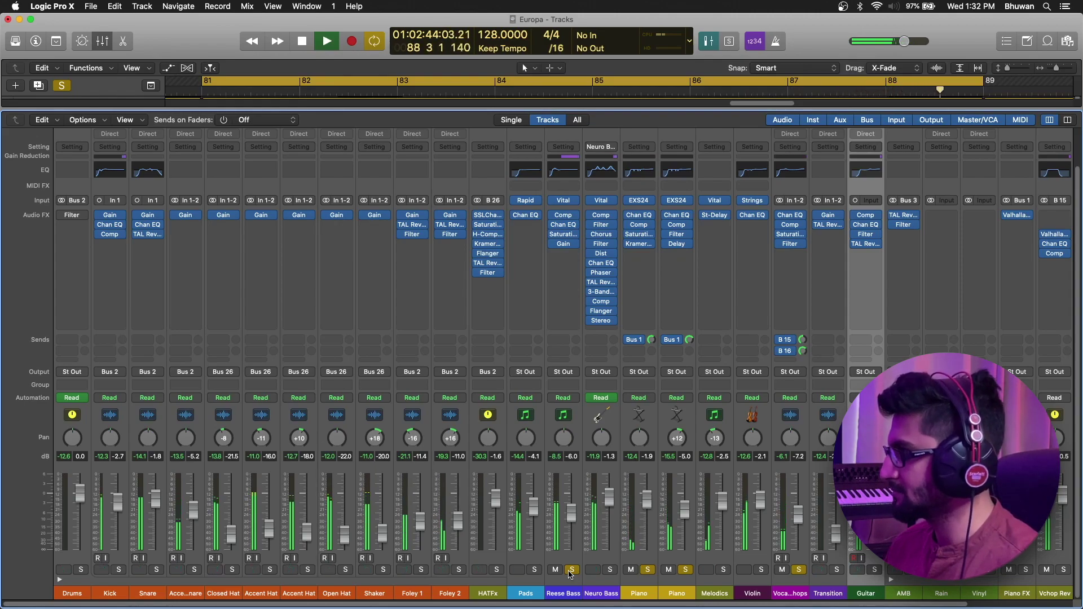
{"action": "key", "text": "space"}
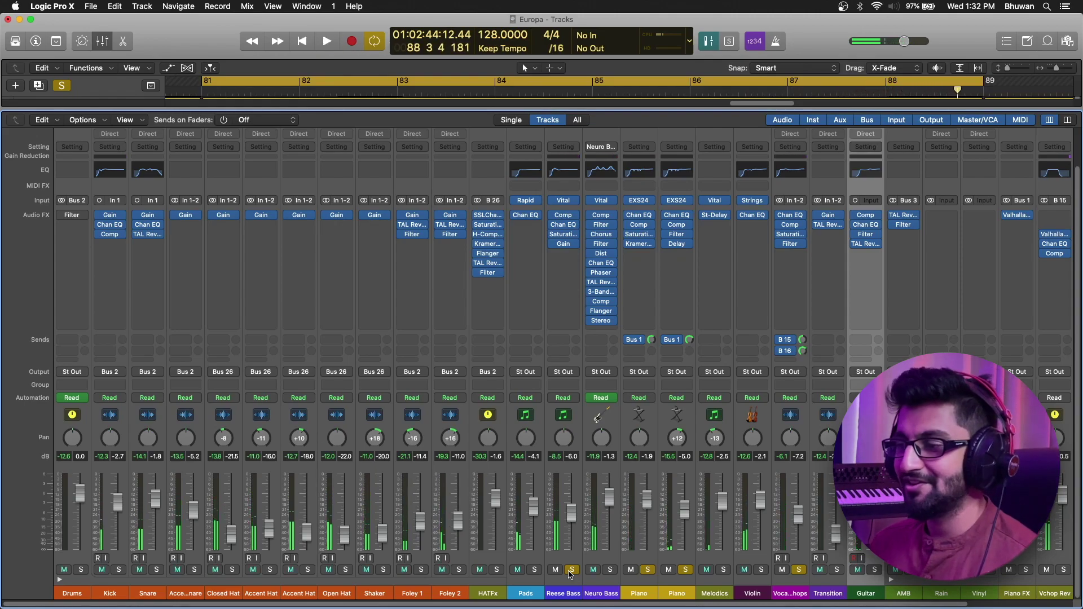